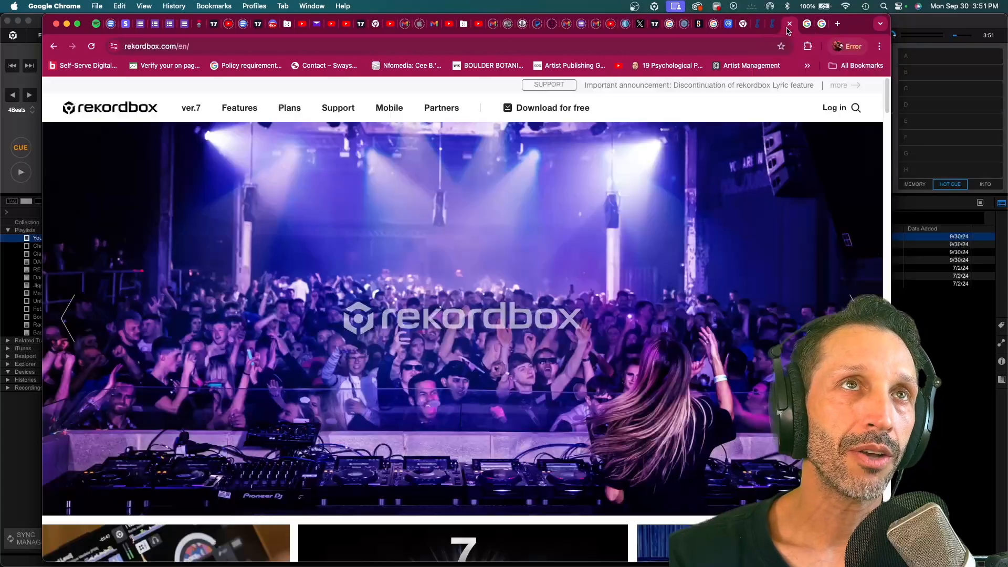
# - Open the free rekordbox download page for Mac and agree to the end user licence agreement
pyautogui.click(533, 111)
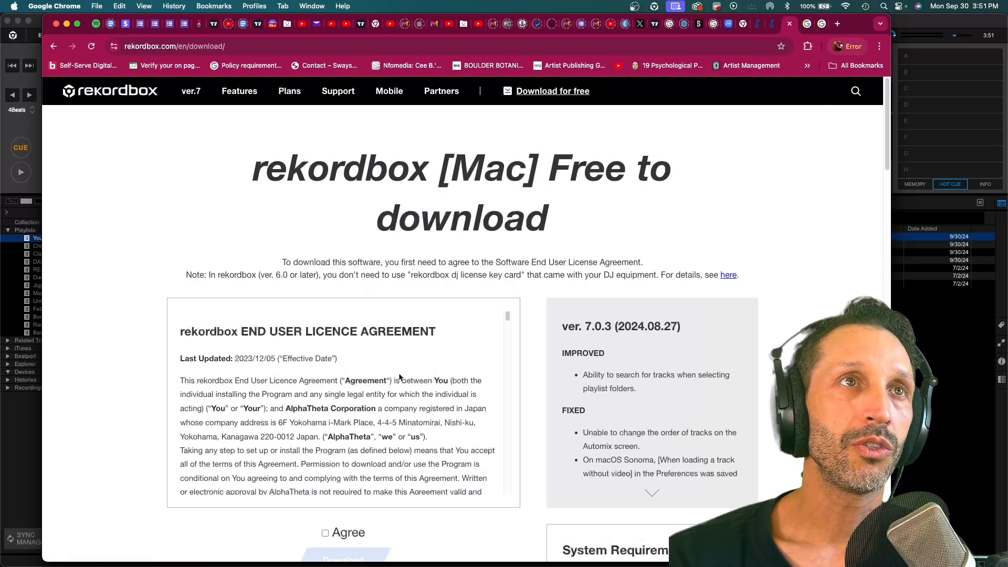
pyautogui.scroll(-3, 368, 431)
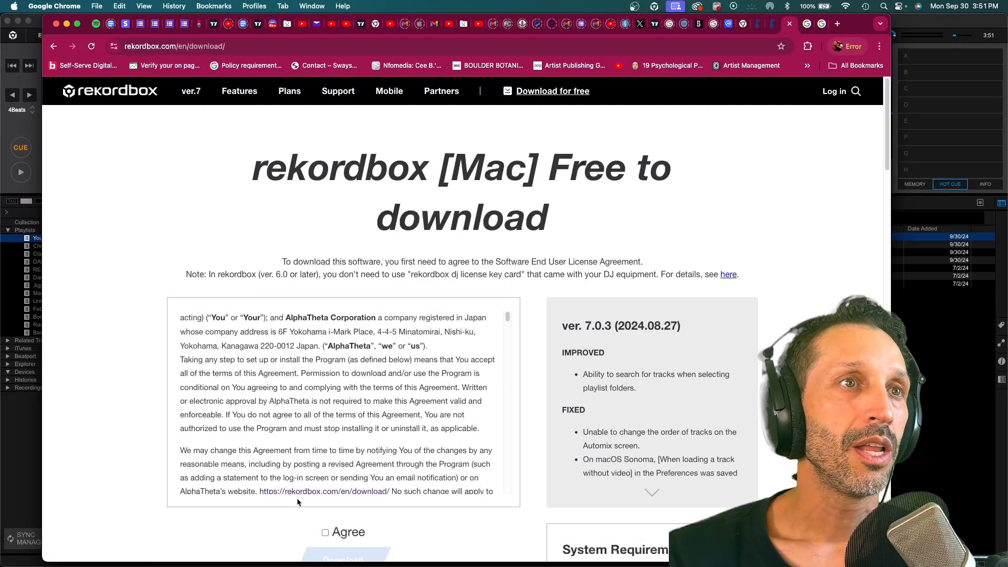
pyautogui.scroll(-10, 323, 504)
pyautogui.click(325, 193)
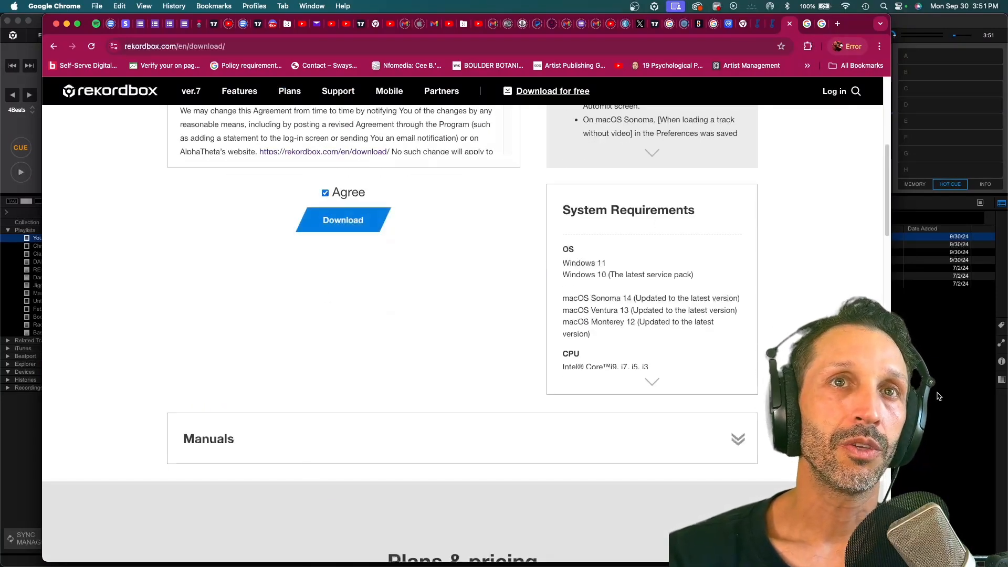
# - Switch to rekordbox and look through the Collection and the RE- EVOLUTION 2024 playlist, finishing on the Youtube Tutorial playlist
pyautogui.click(938, 396)
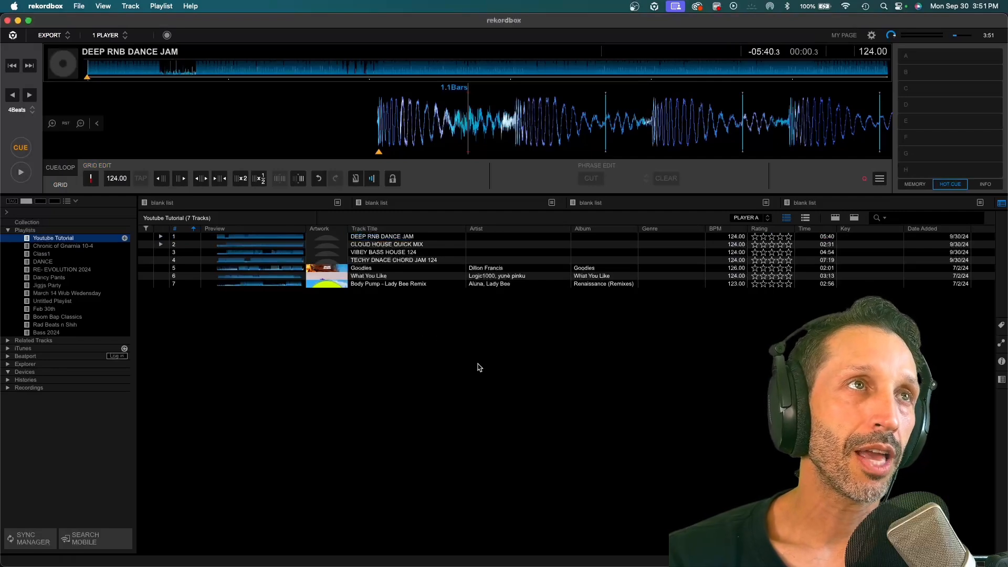
pyautogui.click(59, 223)
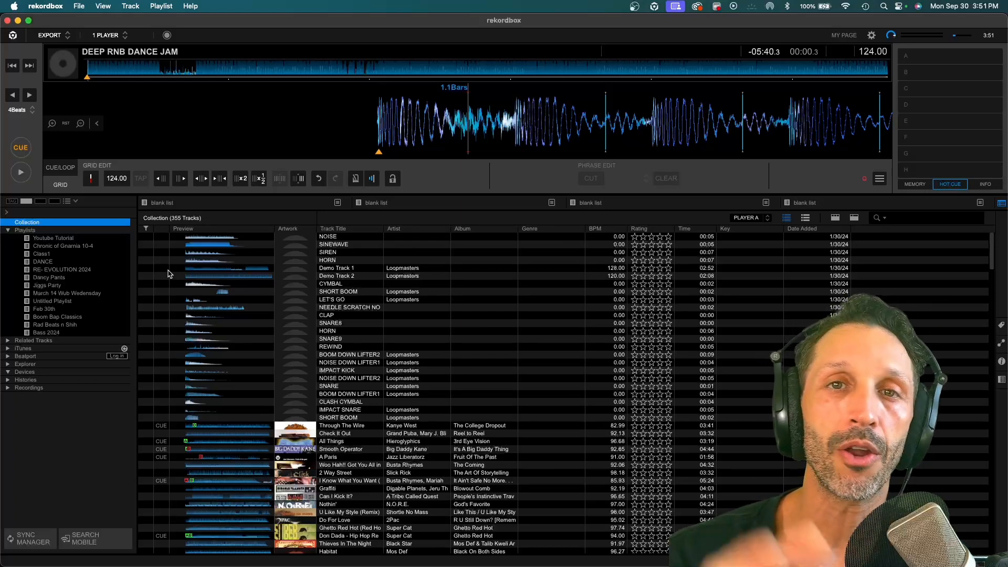
pyautogui.click(47, 231)
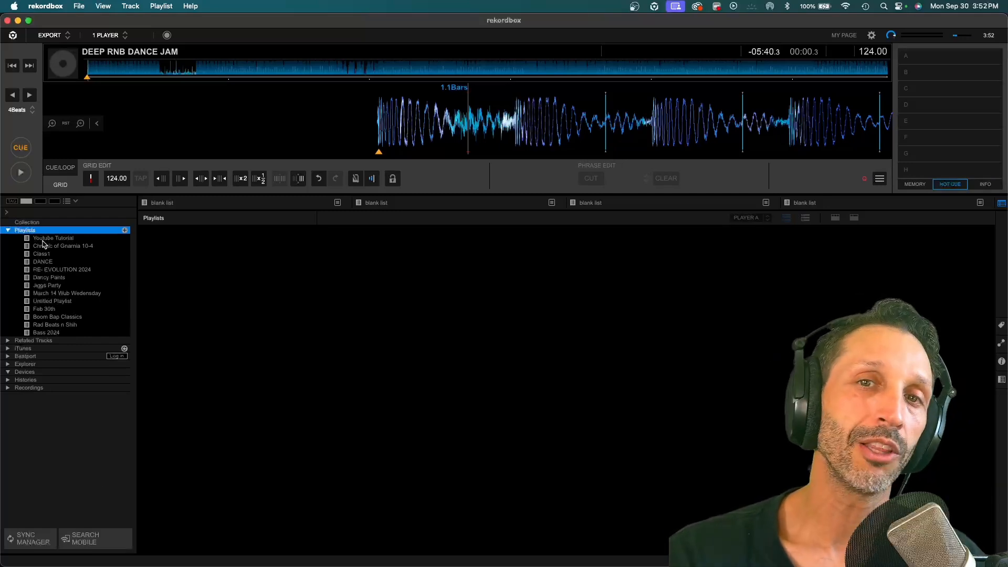
pyautogui.click(87, 272)
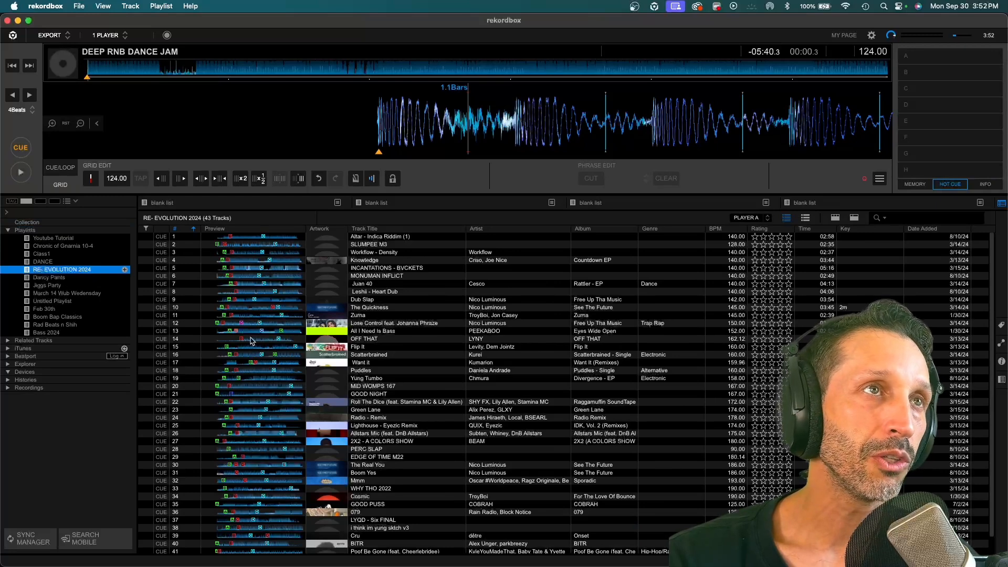
pyautogui.scroll(-2, 510, 424)
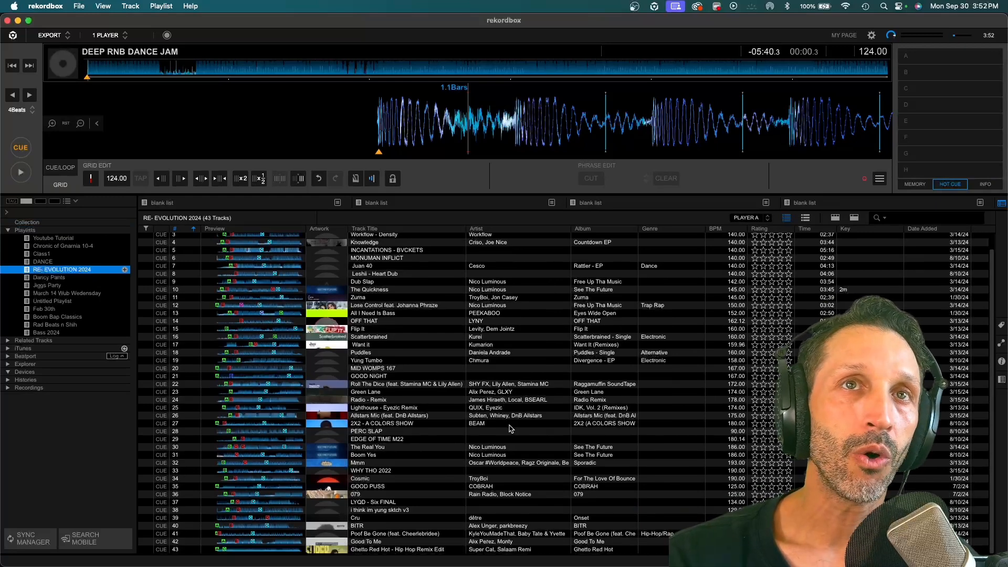
pyautogui.scroll(2, 510, 428)
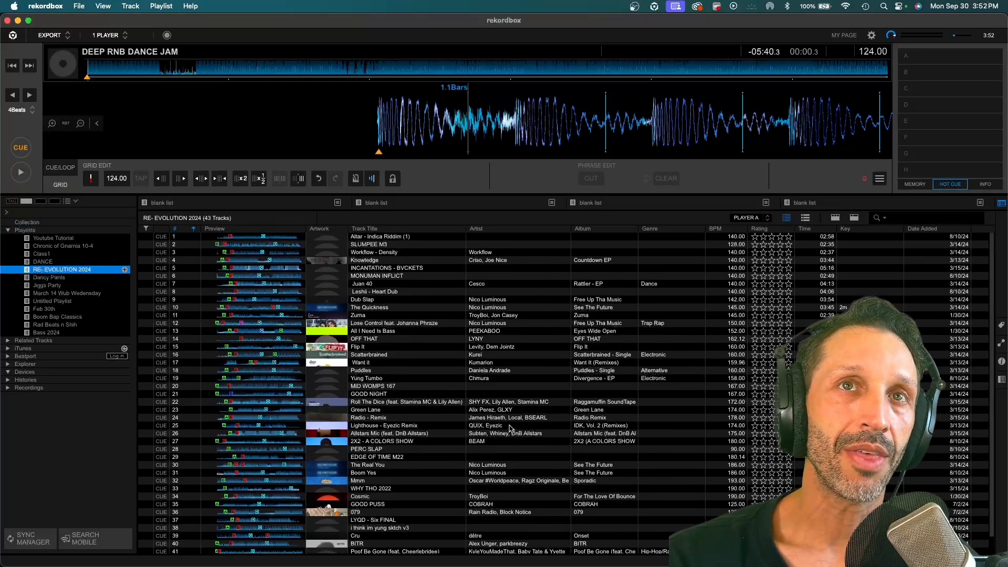
pyautogui.click(56, 239)
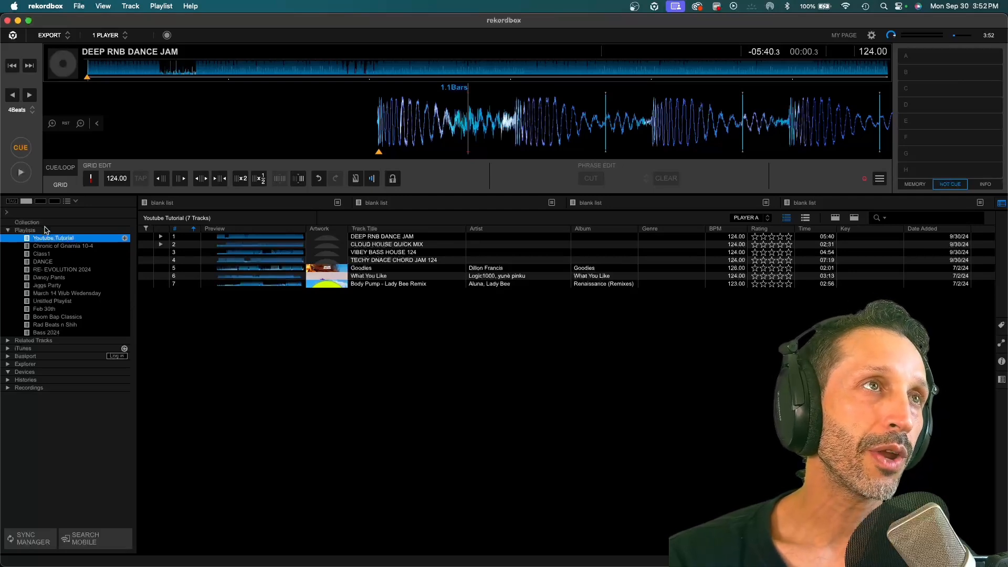
pyautogui.rightClick(48, 231)
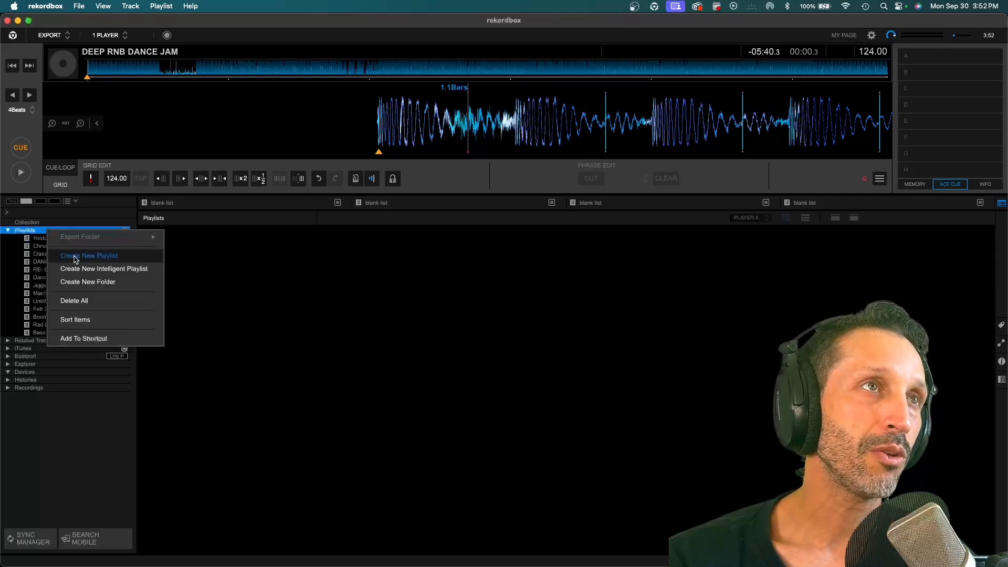
pyautogui.click(65, 224)
pyautogui.doubleClick(62, 240)
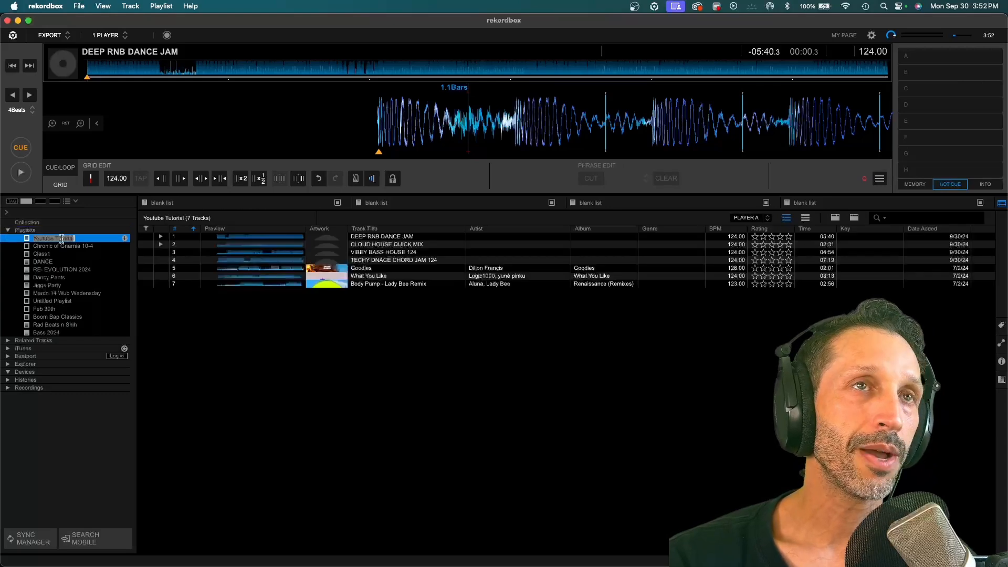
pyautogui.click(317, 362)
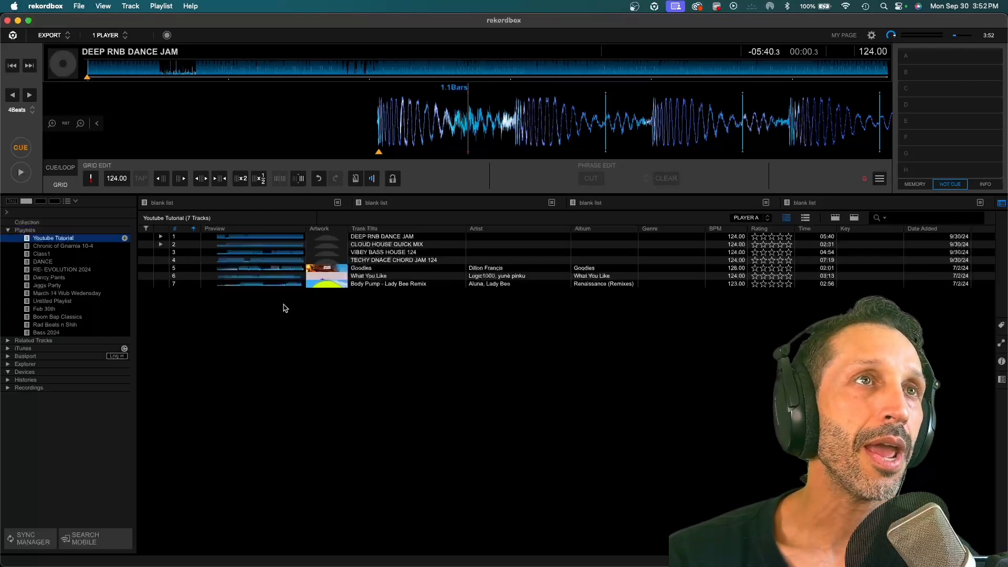
# - Switch to Performance mode to view its two-deck layout, and return to Export mode
pyautogui.click(47, 34)
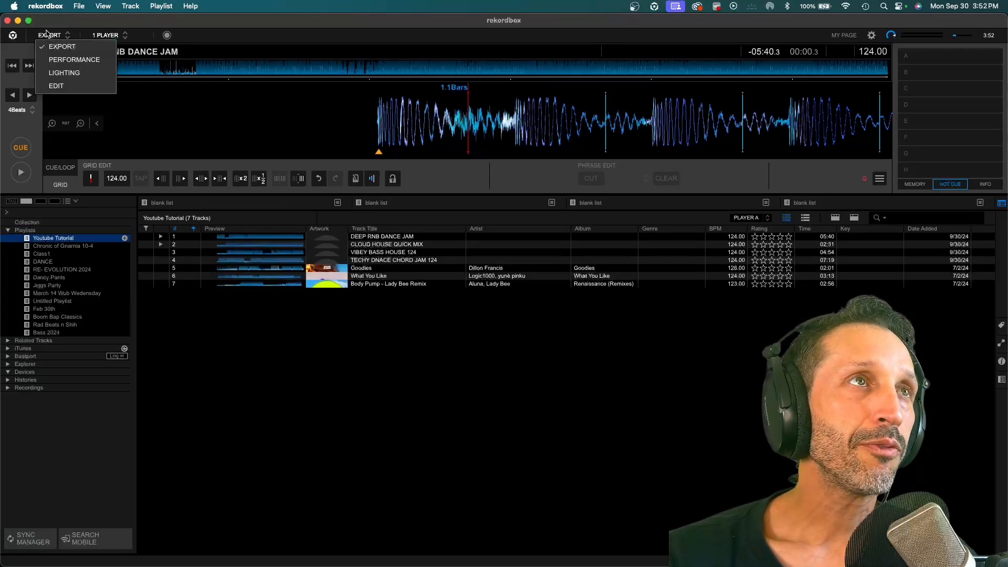
pyautogui.click(59, 52)
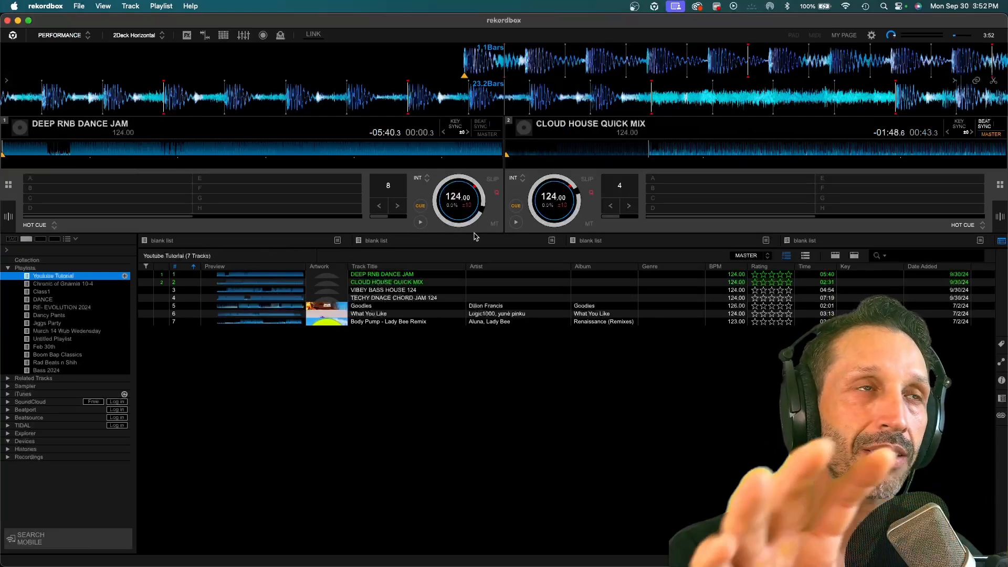
pyautogui.click(60, 35)
pyautogui.click(62, 47)
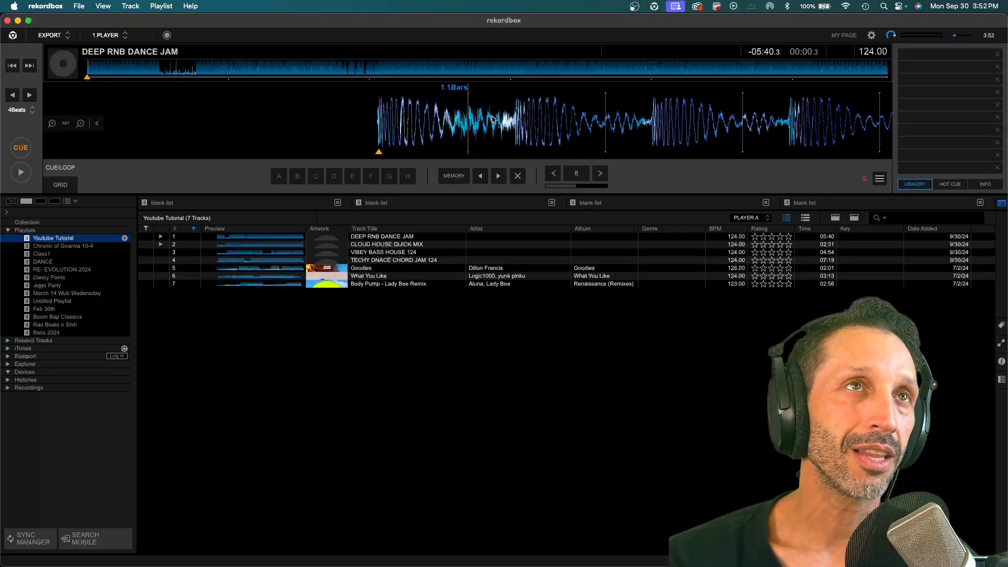
# - Move the playhead to the start of DEEP RNB DANCE JAM and play the opening bars to check the beat grid
pyautogui.moveTo(482, 118); pyautogui.dragTo(530, 129)
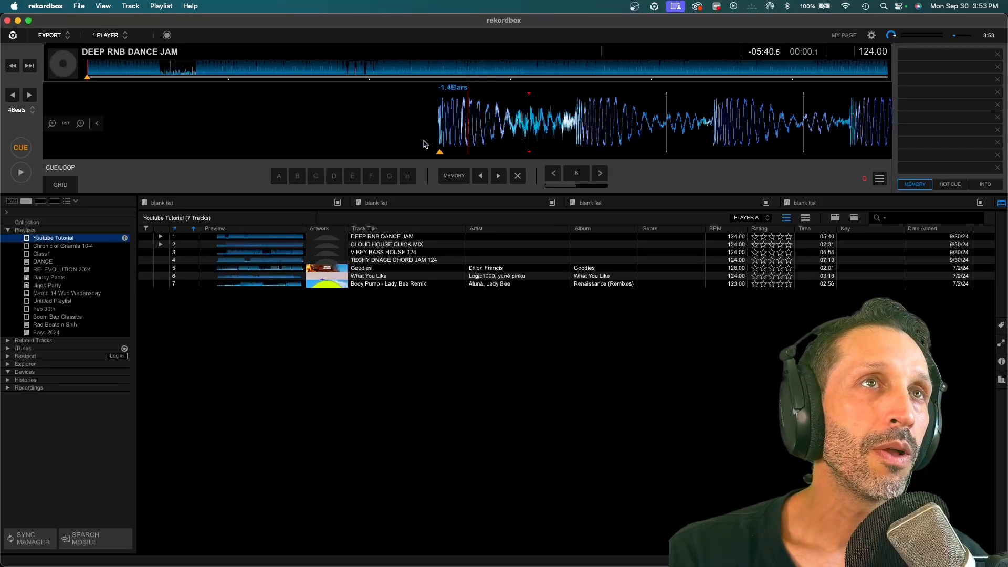
pyautogui.moveTo(197, 149); pyautogui.dragTo(232, 149)
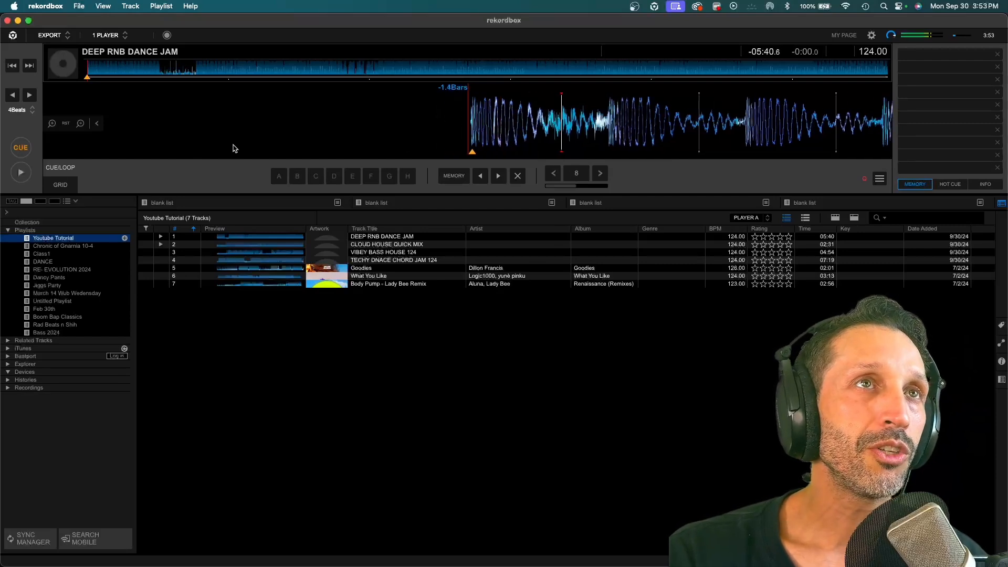
pyautogui.click(21, 173)
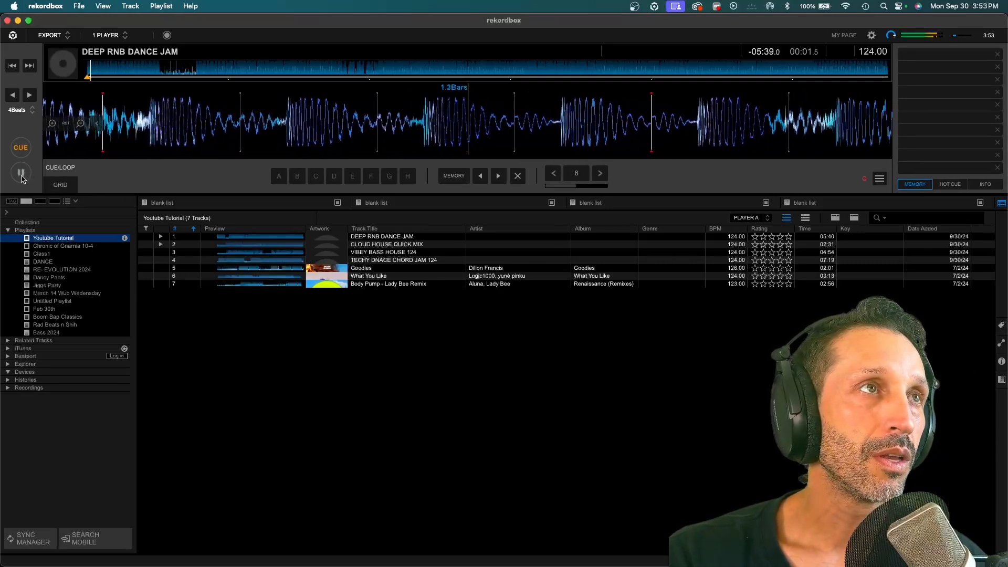
pyautogui.click(21, 176)
# - Show the beat grid editing controls, turn on the metronome and play the track to compare its beats with the grid
pyautogui.click(60, 185)
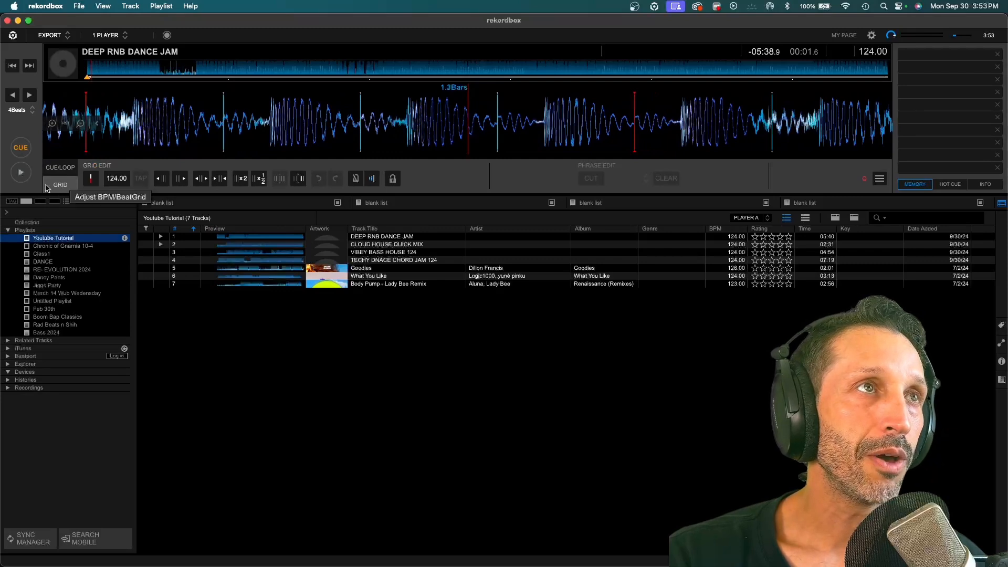
pyautogui.press('space')
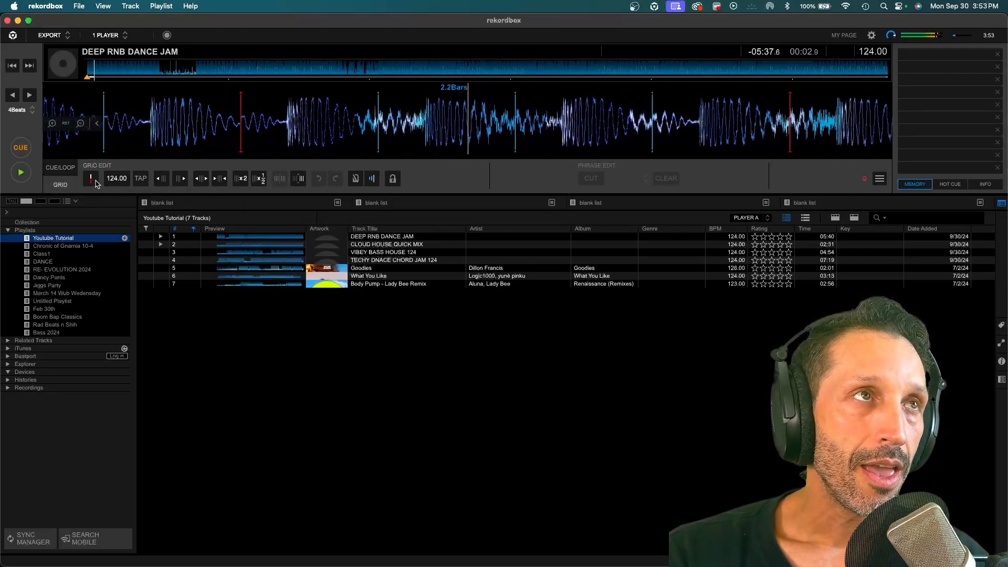
pyautogui.click(20, 172)
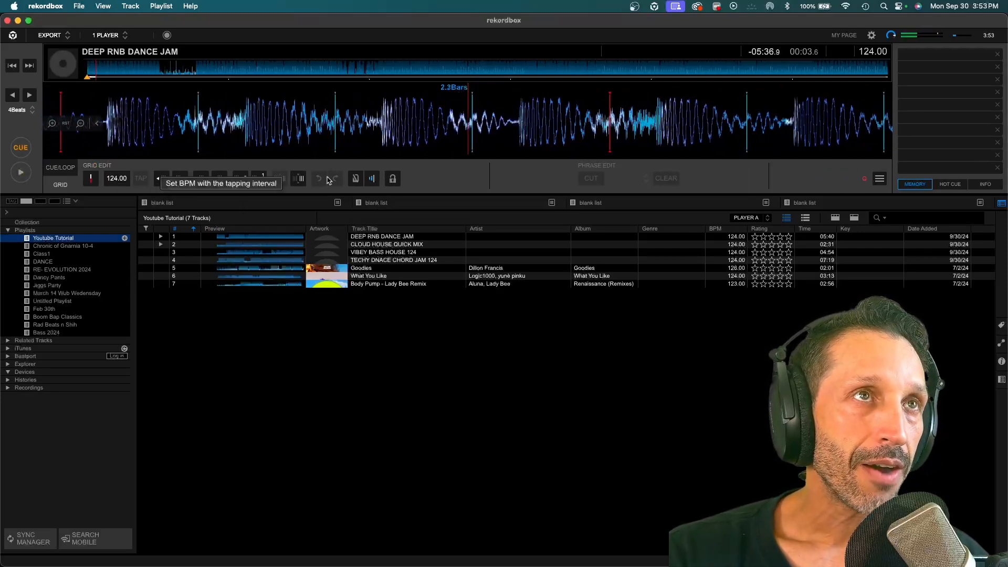
pyautogui.click(355, 179)
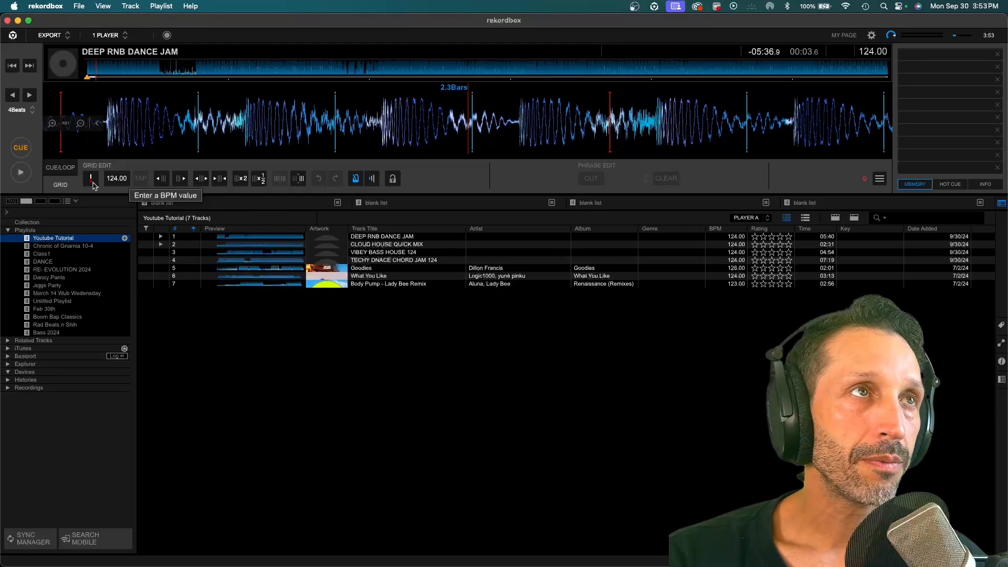
pyautogui.click(26, 175)
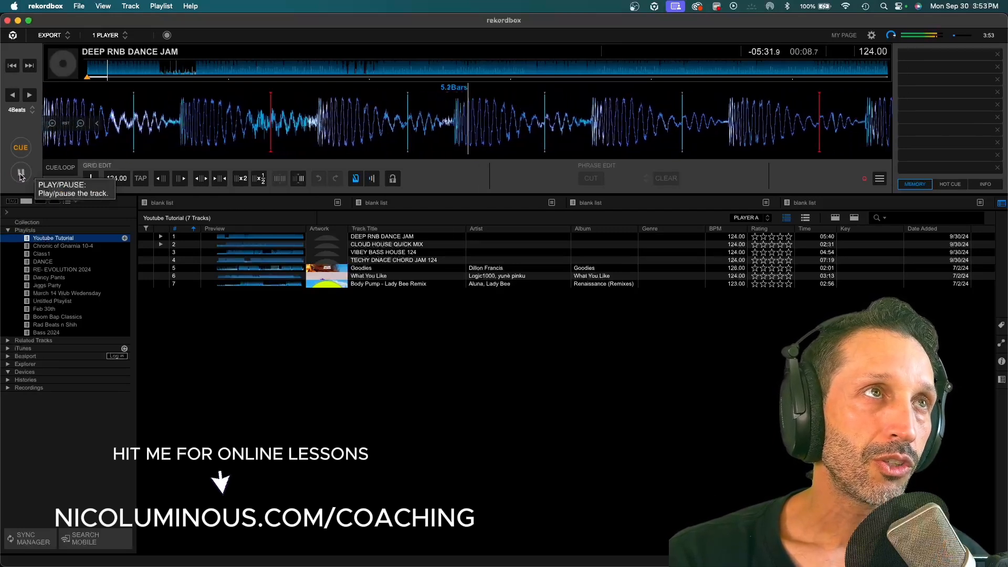
pyautogui.click(21, 176)
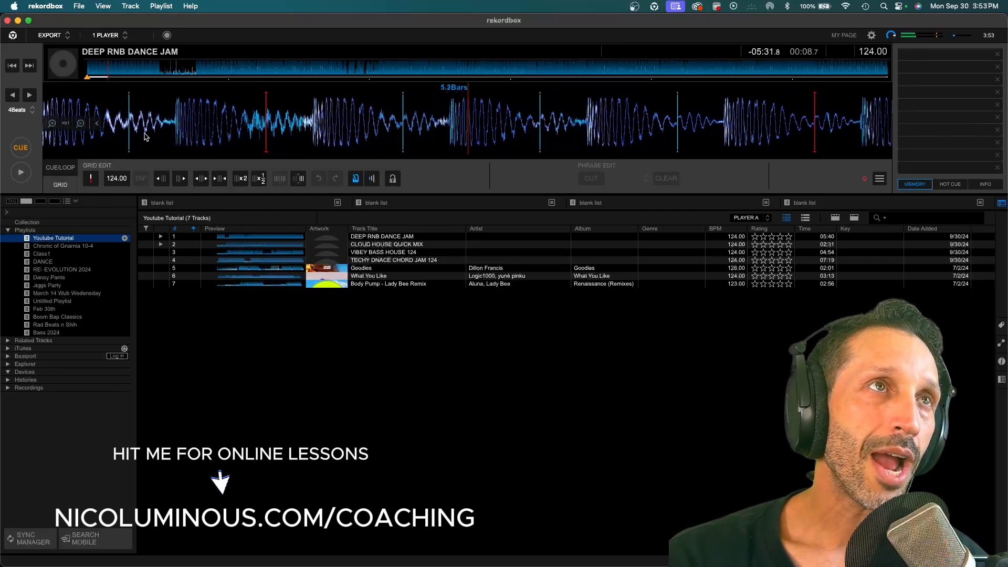
# - Set the beat grid's first beat at the very start of the track, and play it to check the alignment
pyautogui.click(12, 66)
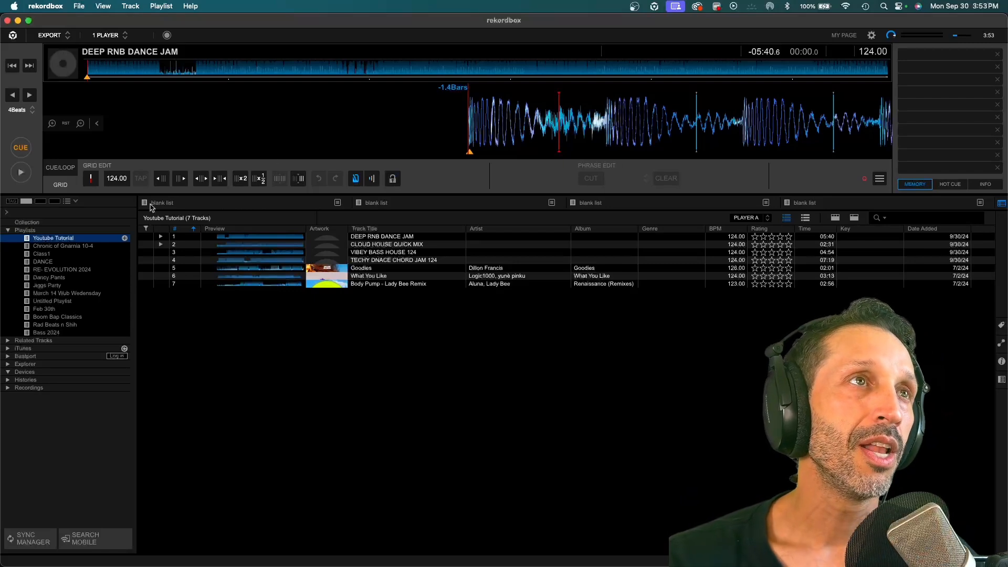
pyautogui.click(91, 179)
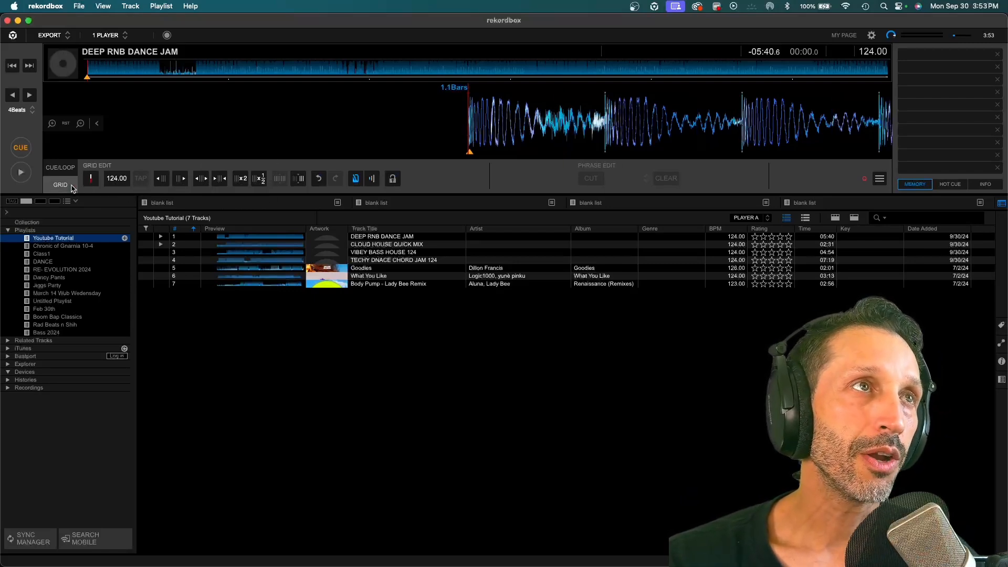
pyautogui.press('space')
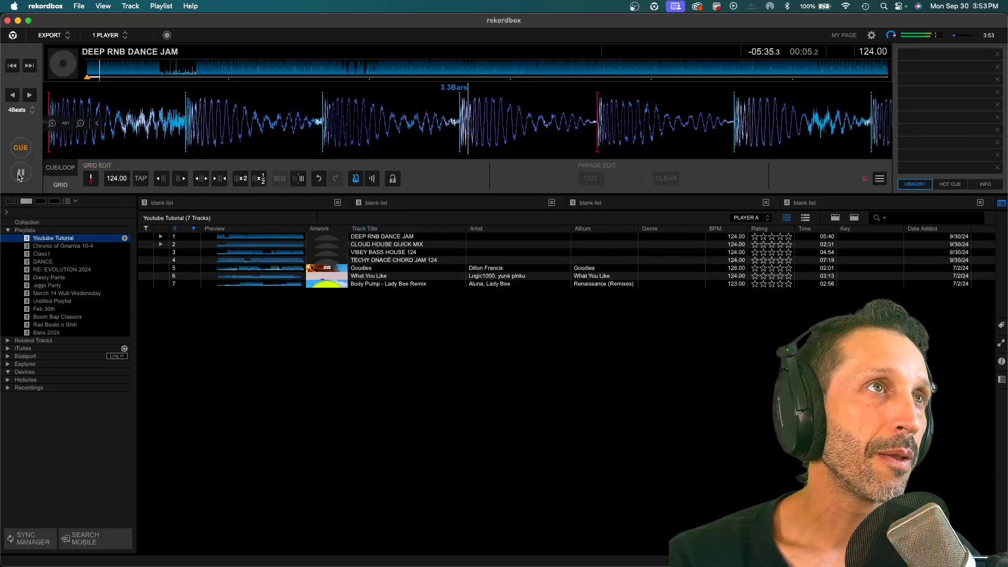
pyautogui.click(19, 177)
pyautogui.click(10, 70)
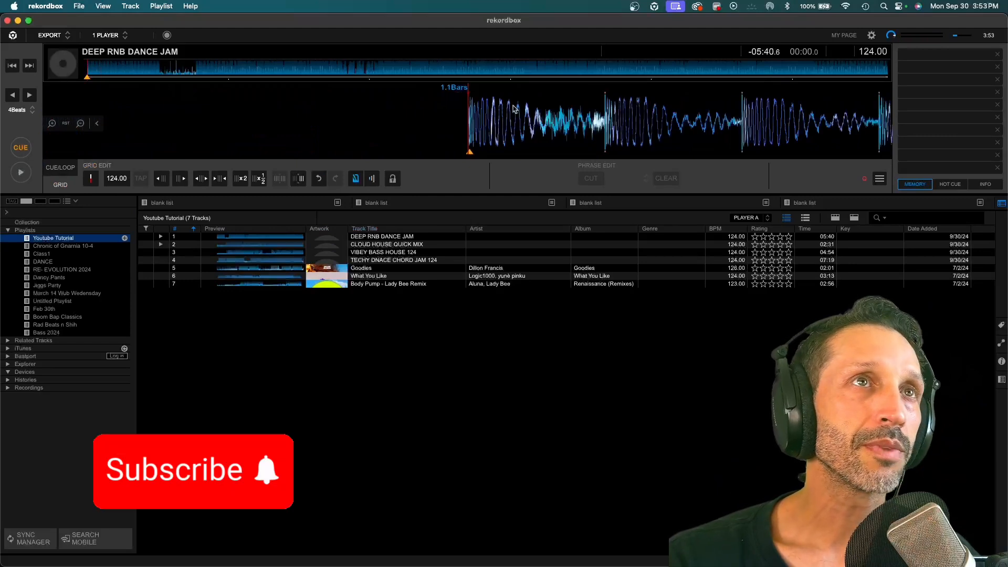
# - Show the hot cues, set hot cue A at the track's first beat and trigger it to test playback from there
pyautogui.click(951, 184)
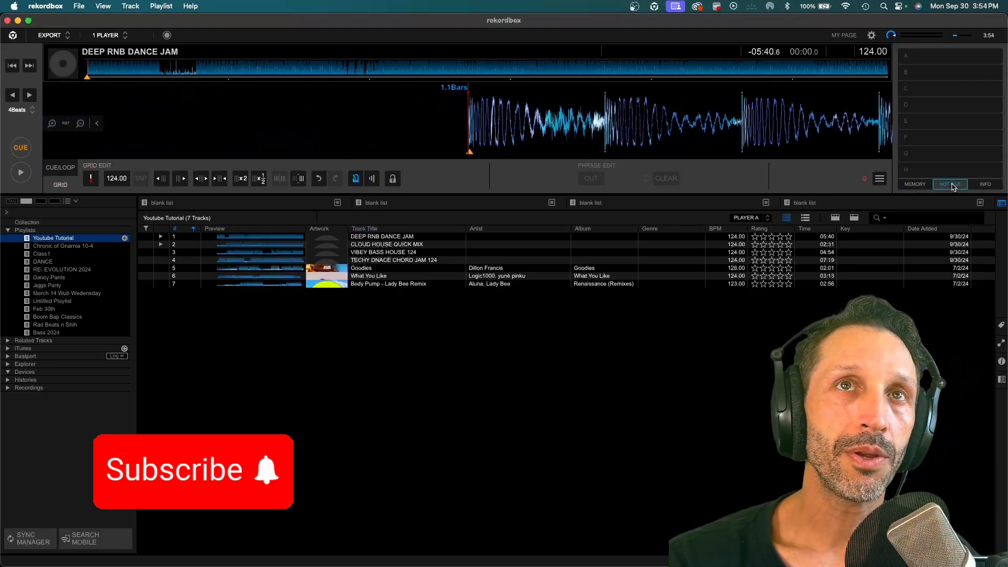
pyautogui.click(906, 57)
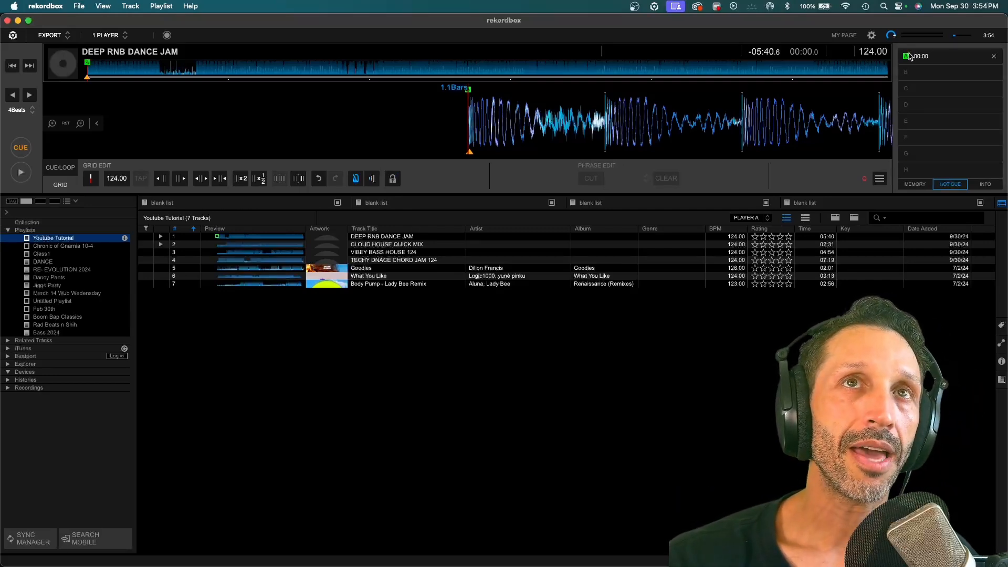
pyautogui.click(907, 57)
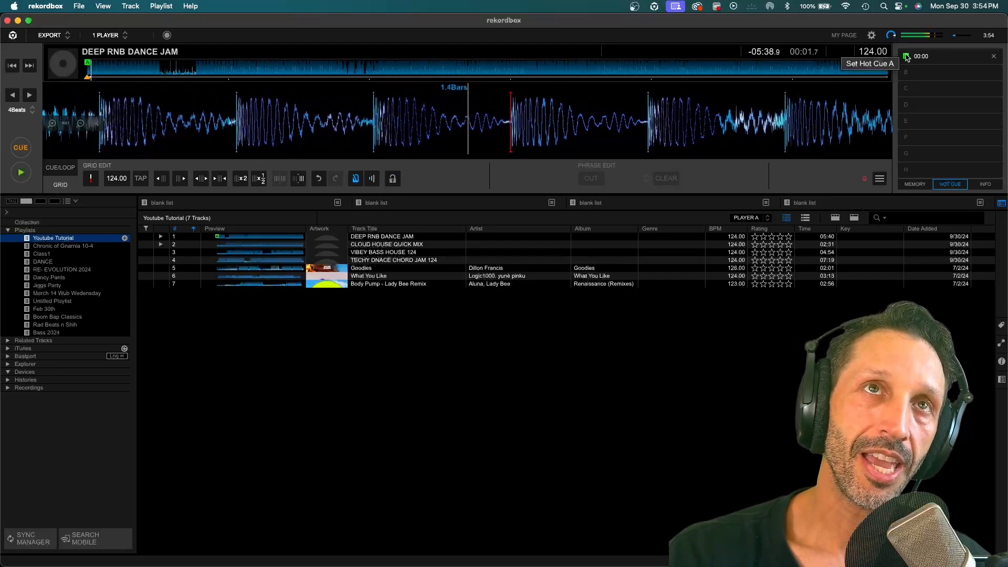
pyautogui.click(907, 57)
# - Turn off the metronome, replay the track from hot cue A and pause it
pyautogui.click(357, 181)
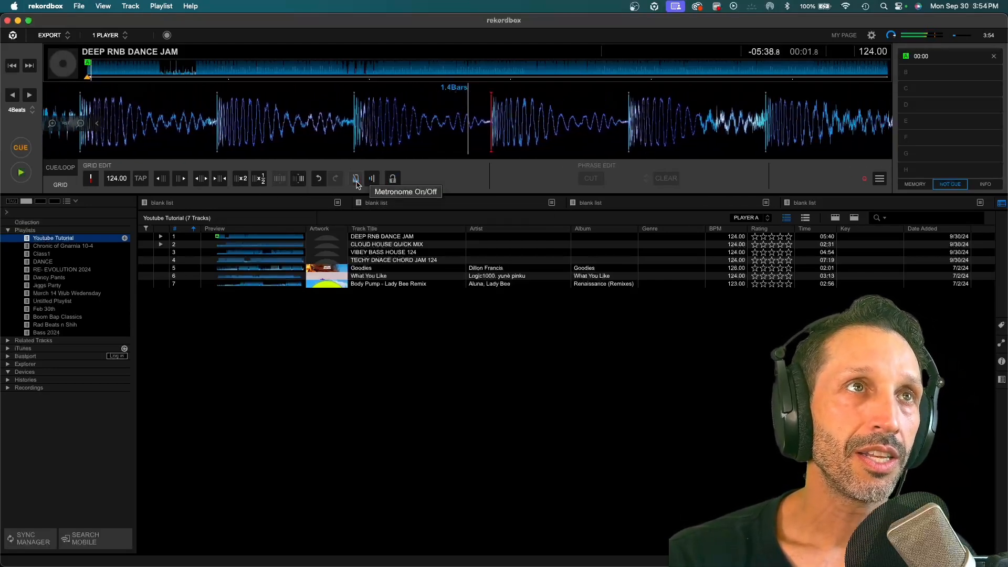
pyautogui.click(909, 57)
pyautogui.press('space')
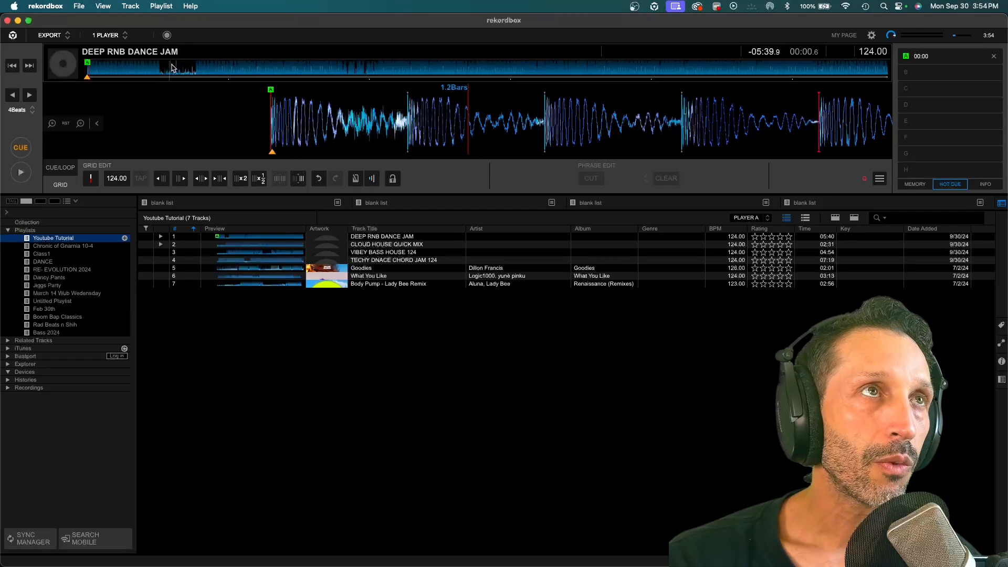
# - Play into the start of the breakdown after bar 16 and set hot cue B there, at 00:30
pyautogui.click(154, 74)
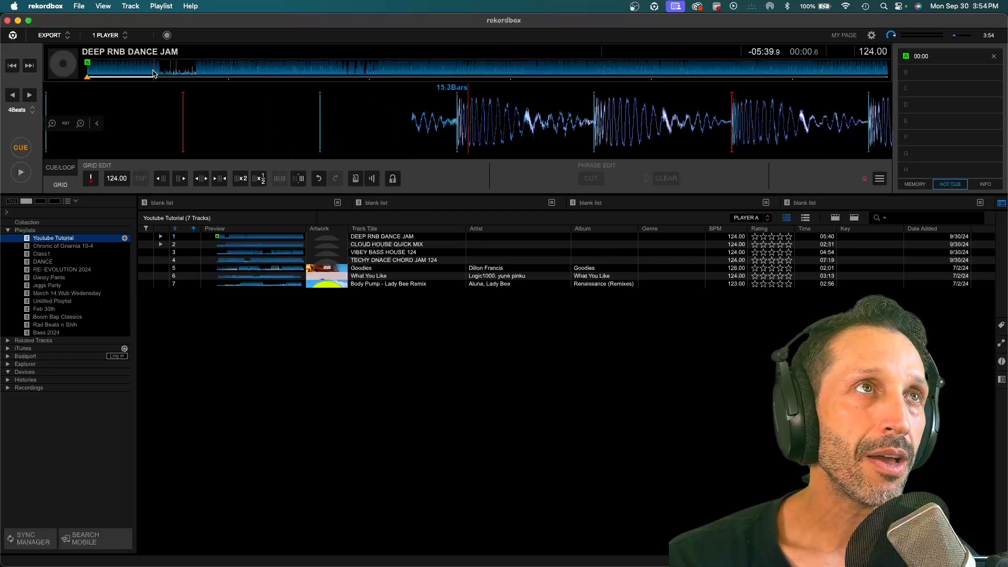
pyautogui.click(21, 173)
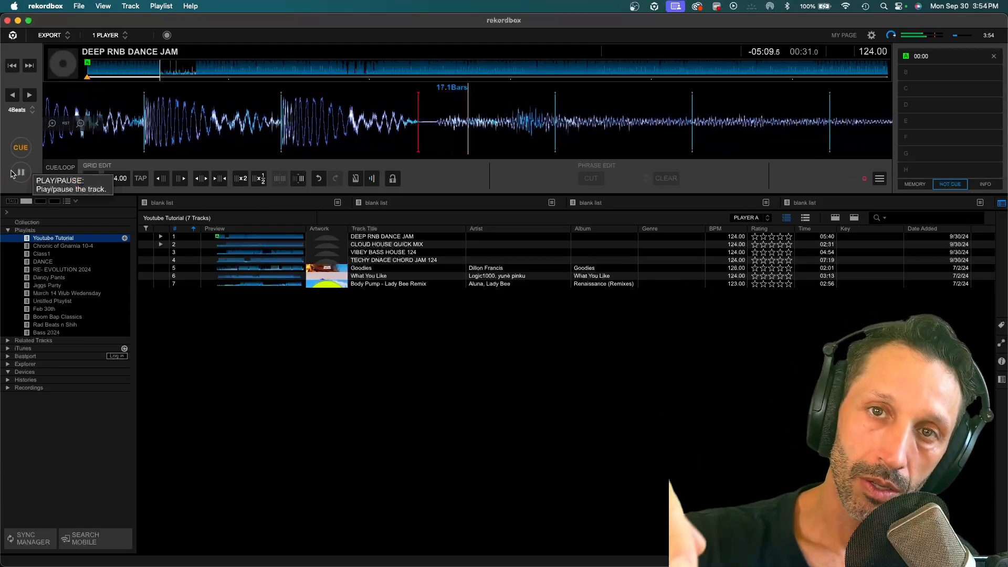
pyautogui.click(12, 173)
pyautogui.click(13, 95)
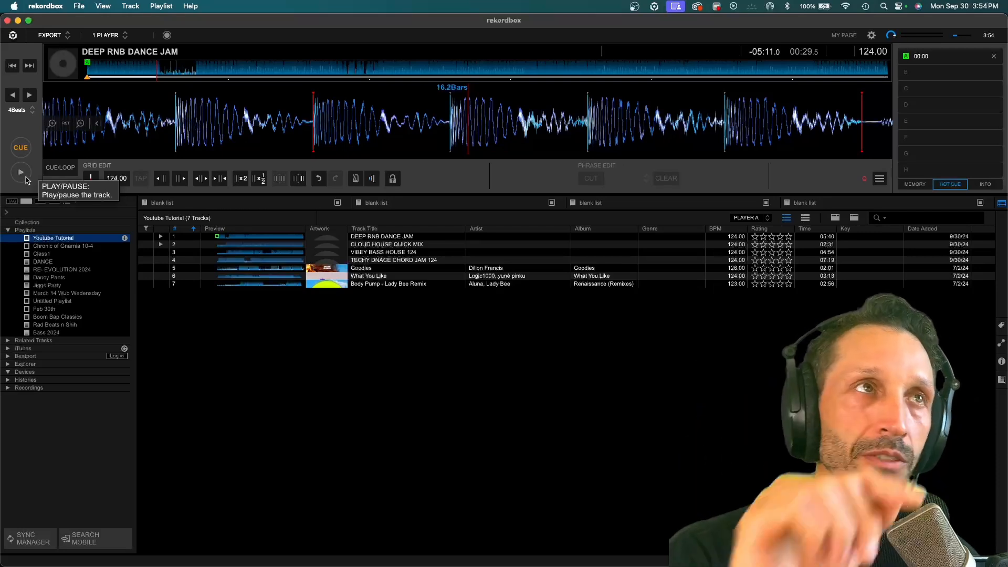
pyautogui.click(20, 174)
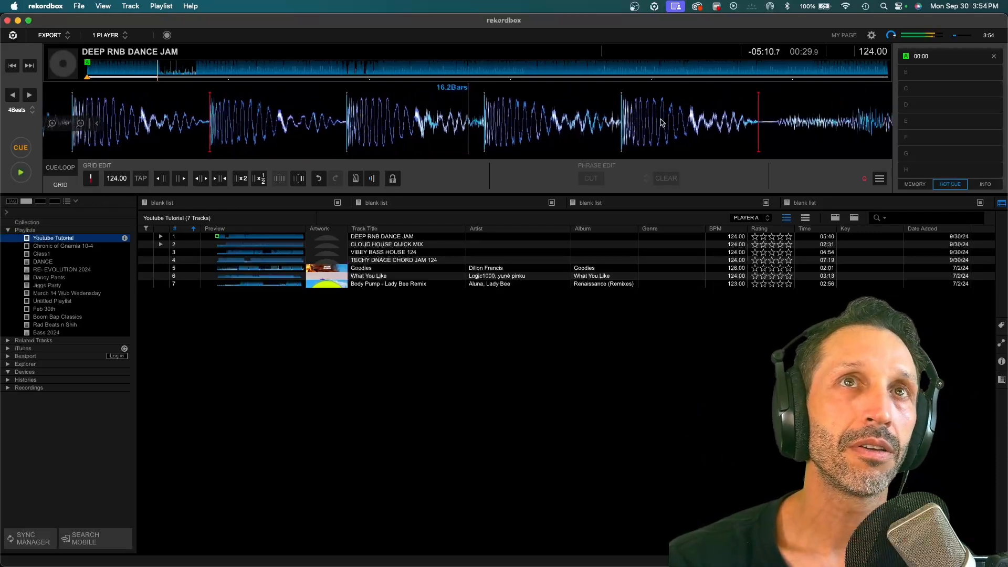
pyautogui.click(911, 72)
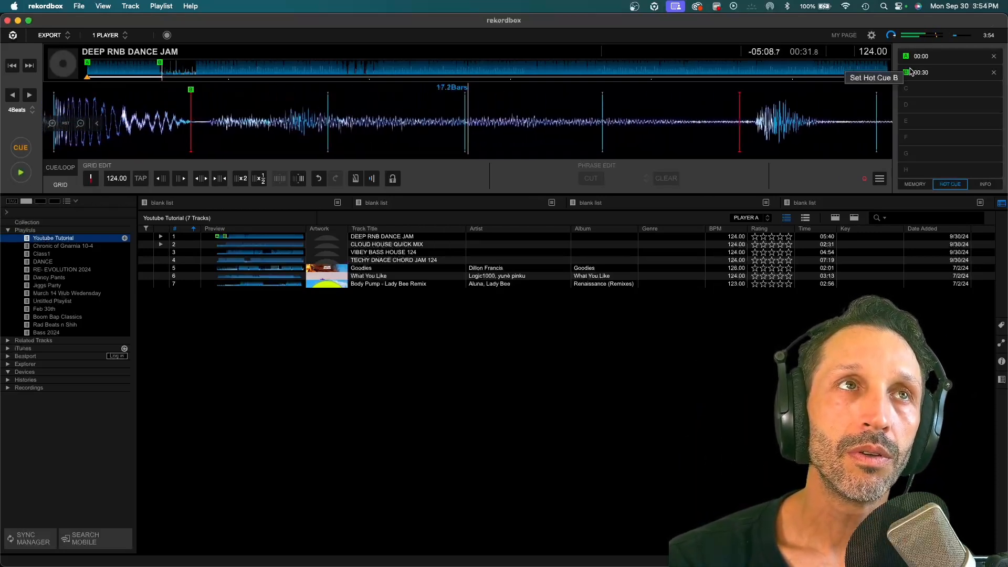
# - Change hot cue B's color to purple and trigger the cue to test it
pyautogui.click(906, 73)
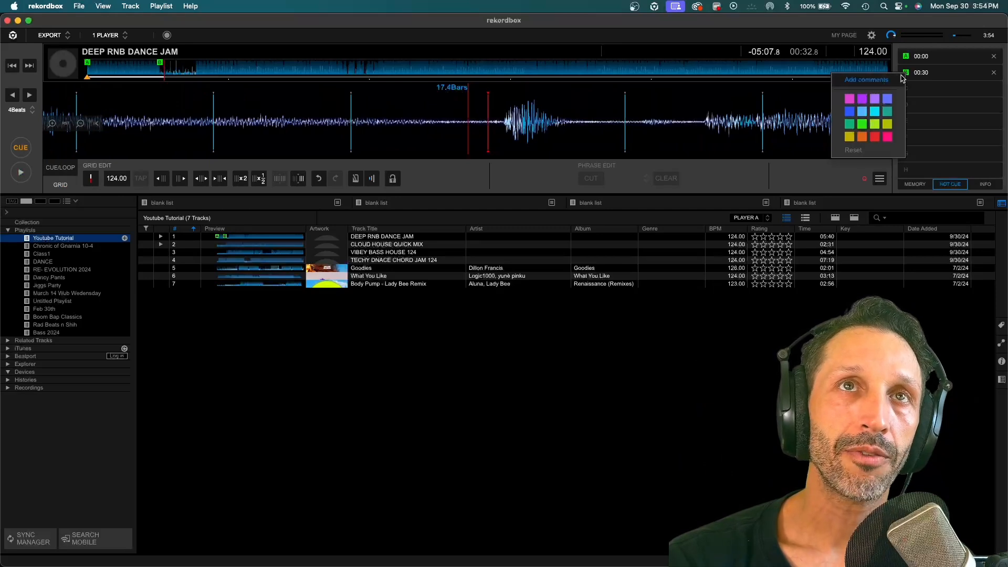
pyautogui.click(862, 99)
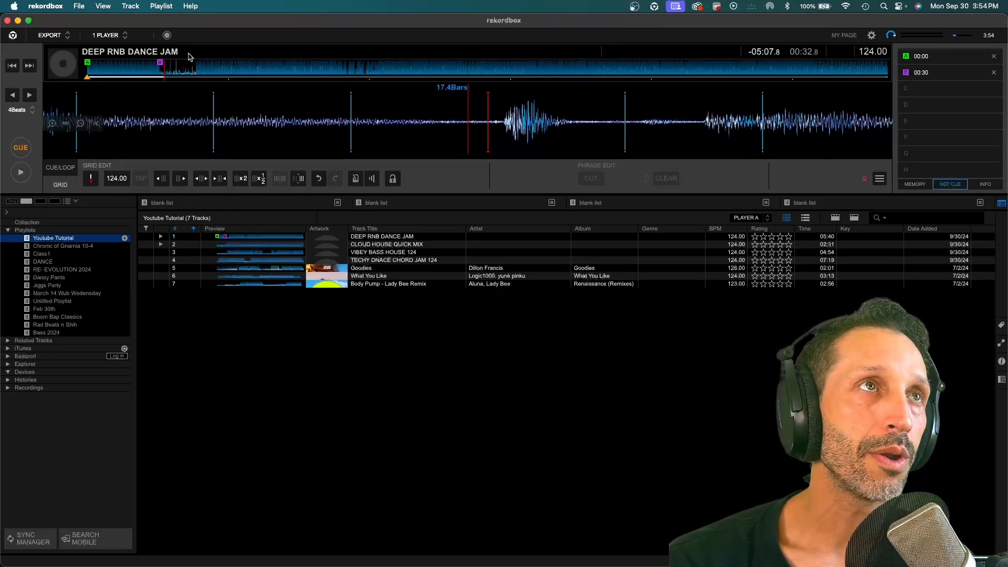
pyautogui.click(910, 75)
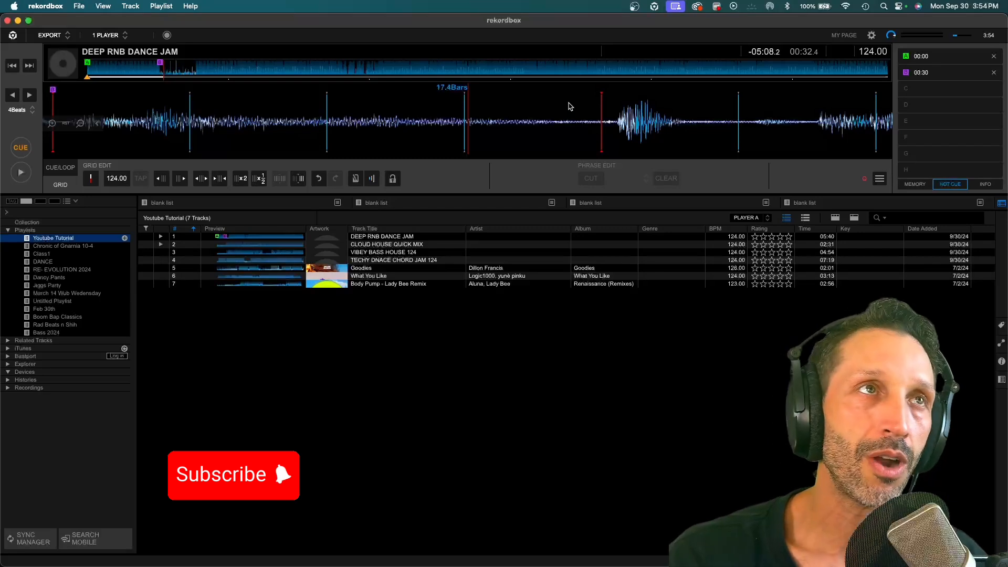
# - Play from the end of the breakdown, set hot cue C at 00:46 where the beat returns, and pause the track
pyautogui.click(192, 70)
pyautogui.press('space')
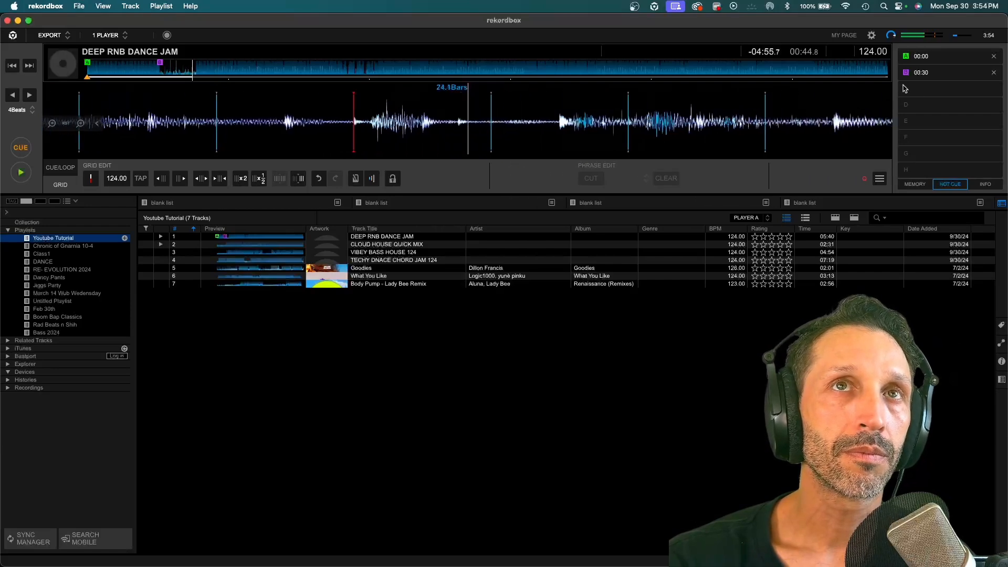
pyautogui.click(906, 90)
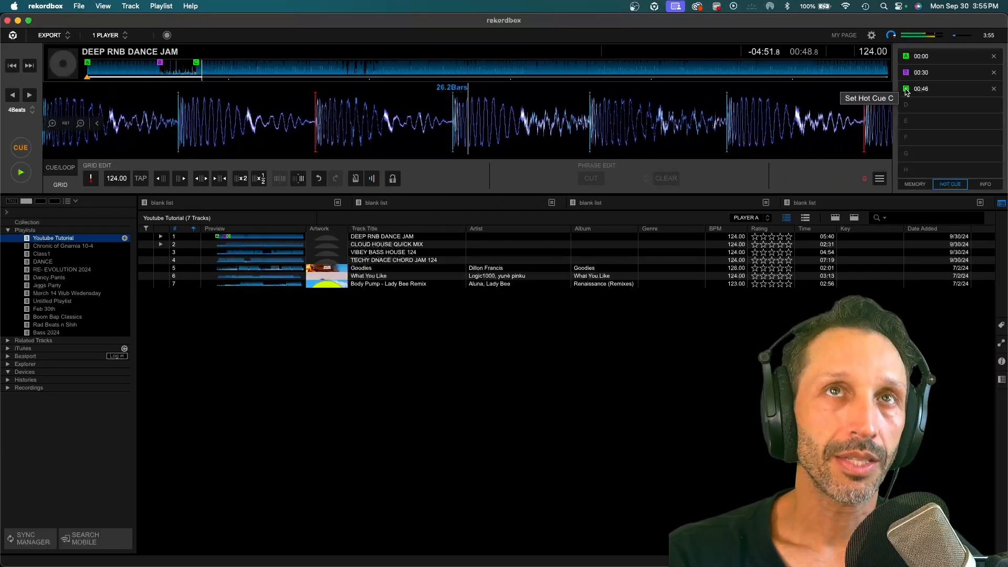
pyautogui.click(906, 90)
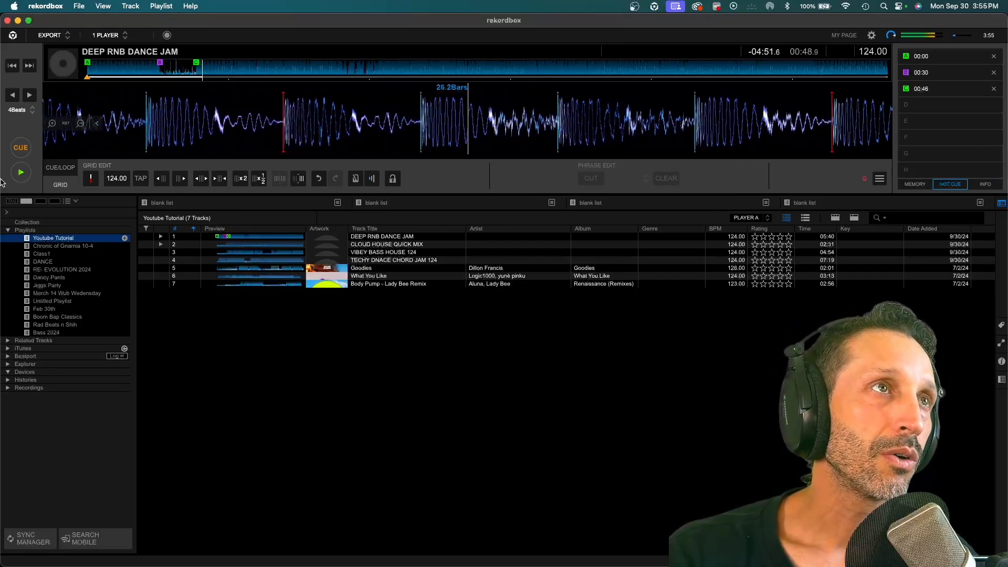
pyautogui.click(21, 172)
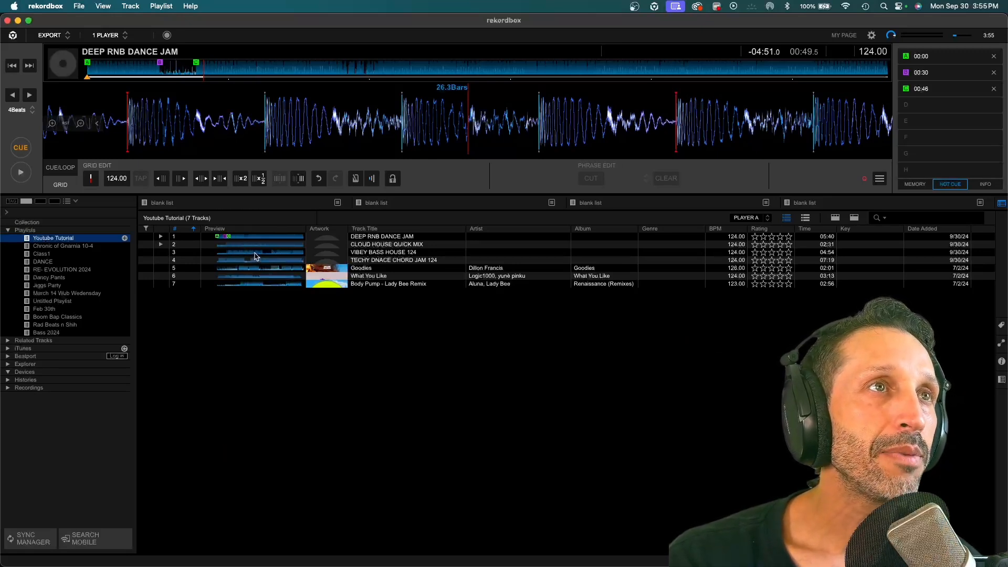
# - Load VIBEY BASS HOUSE 124 into the player, preview its intro and jump ahead to the section where the kicks play
pyautogui.moveTo(256, 253); pyautogui.dragTo(219, 140)
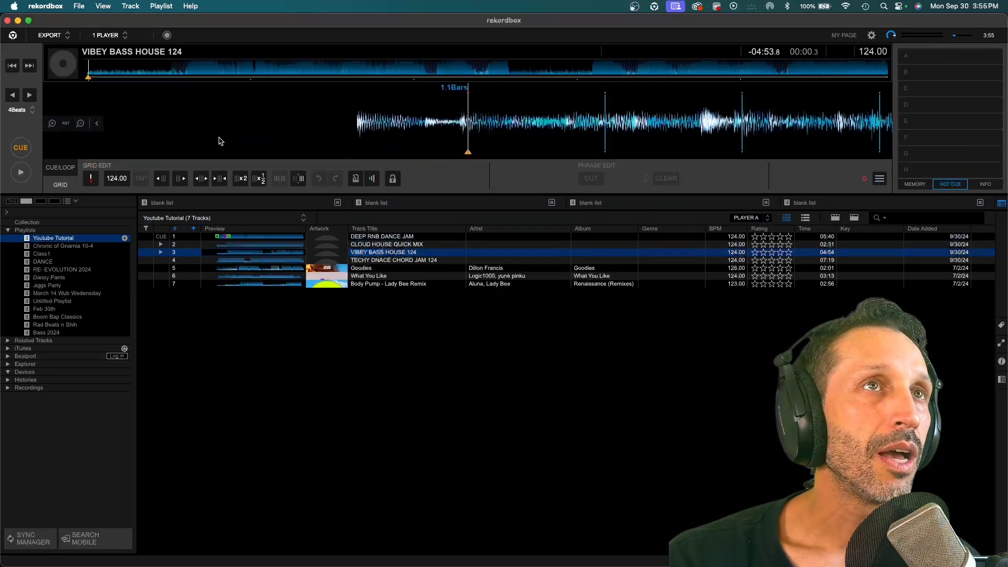
pyautogui.click(21, 174)
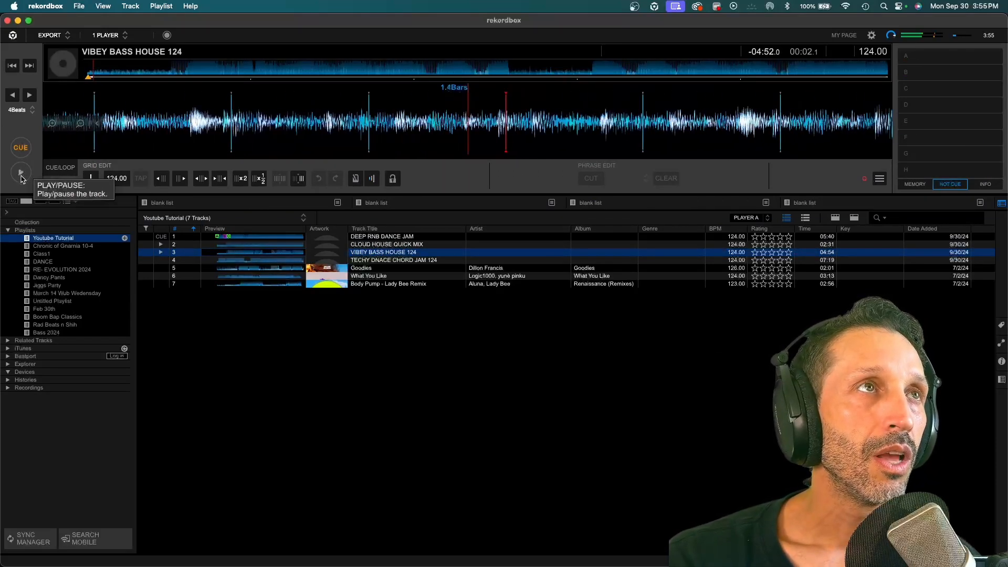
pyautogui.click(180, 71)
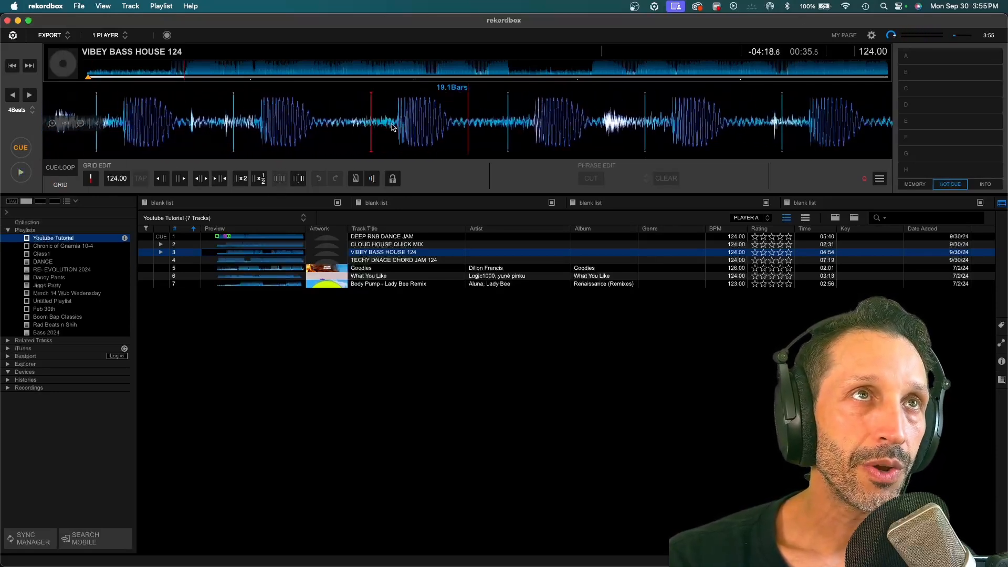
# - Turn on the metronome and play the section with the kicks to compare them with the beat grid
pyautogui.moveTo(434, 127); pyautogui.dragTo(468, 127)
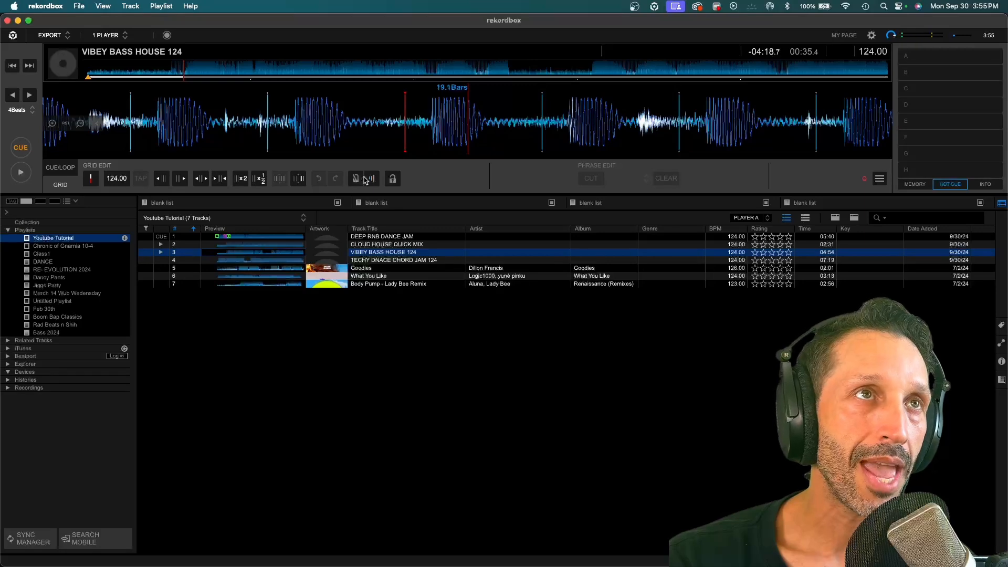
pyautogui.click(356, 179)
pyautogui.click(23, 176)
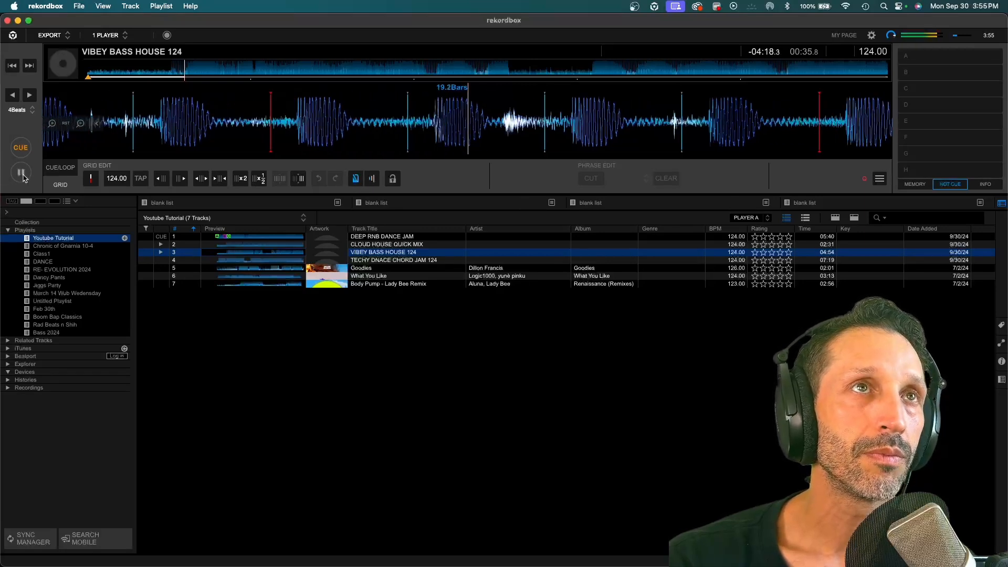
pyautogui.click(22, 176)
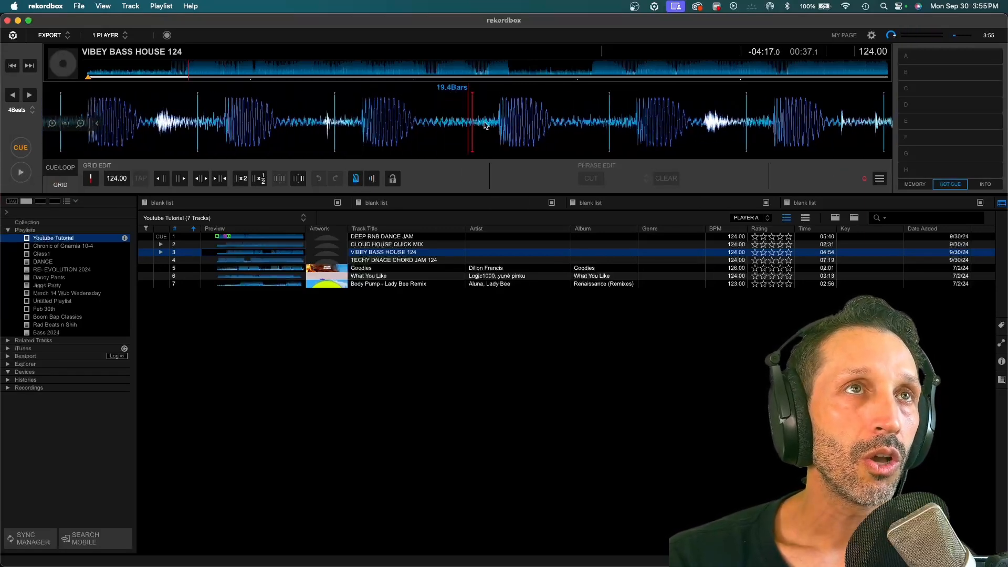
pyautogui.moveTo(171, 135); pyautogui.dragTo(621, 155)
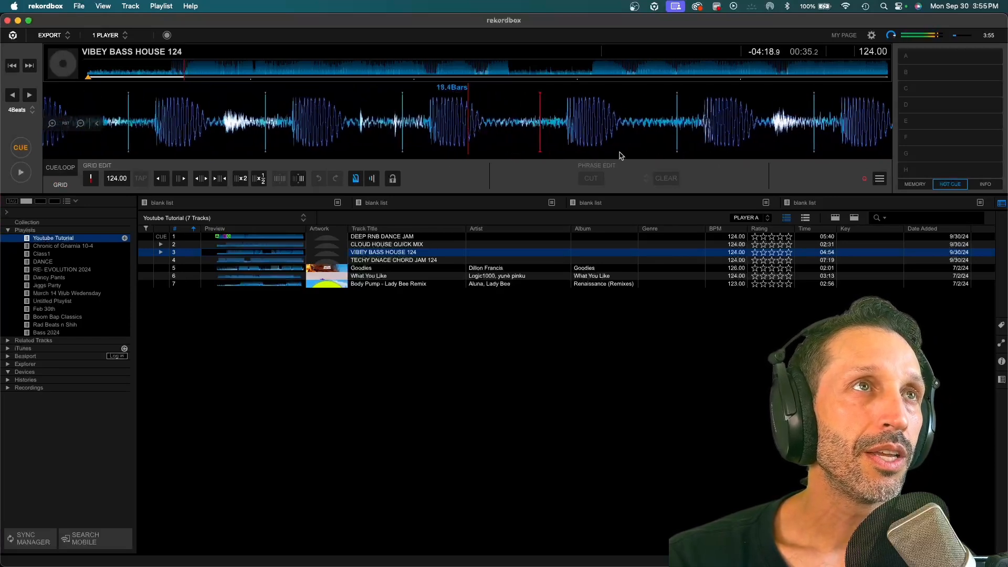
pyautogui.press('space')
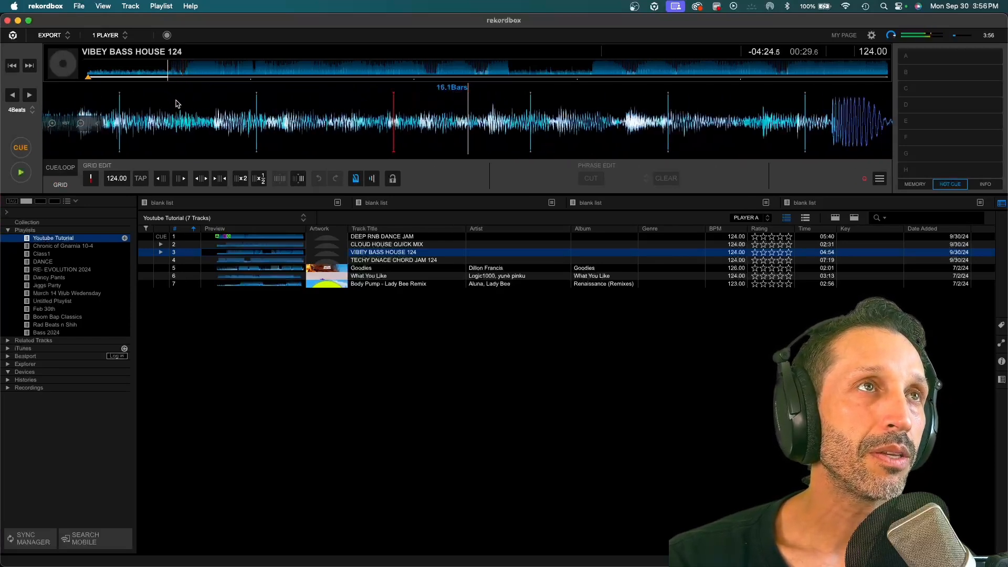
# - Turn off the metronome, park the playhead on the first kick at 00:30.9 and set the grid's first beat there
pyautogui.click(359, 182)
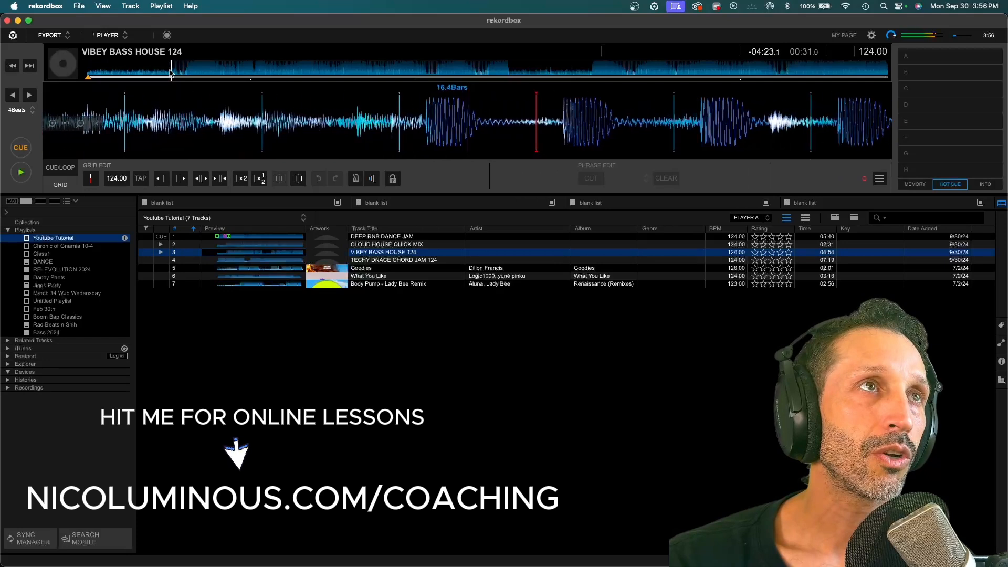
pyautogui.press('space')
pyautogui.moveTo(333, 117); pyautogui.dragTo(388, 121)
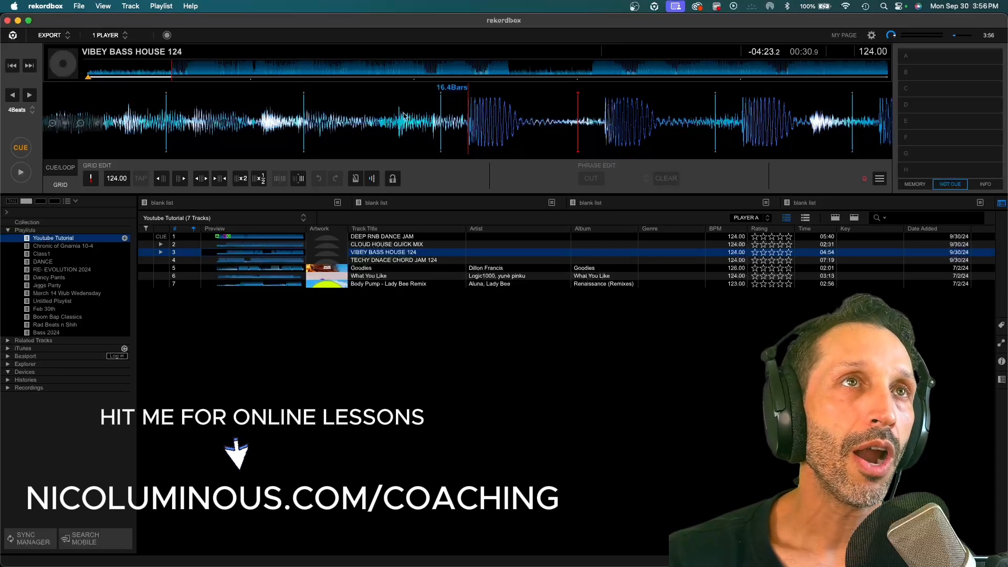
pyautogui.moveTo(404, 116)
pyautogui.mouseDown()
pyautogui.moveTo(428, 115)
pyautogui.moveTo(420, 116)
pyautogui.mouseUp()
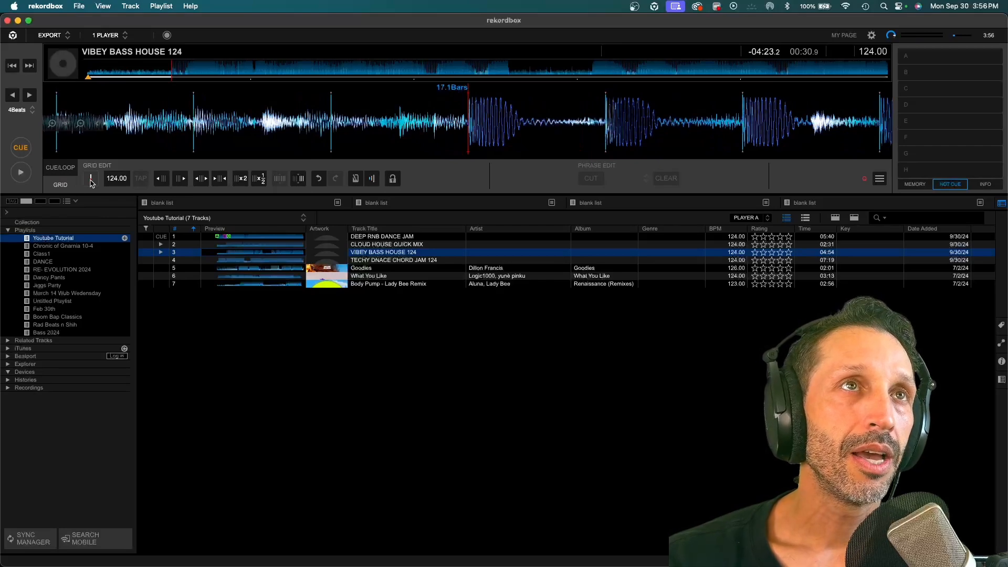
# - Play the track with the metronome on to check the corrected grid, turn the metronome off and pause
pyautogui.click(20, 173)
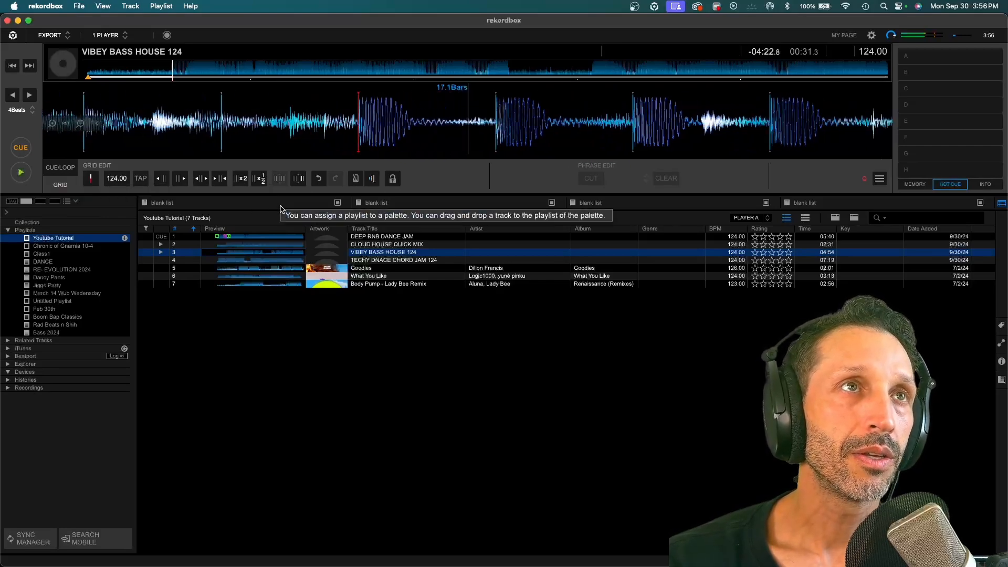
pyautogui.click(355, 179)
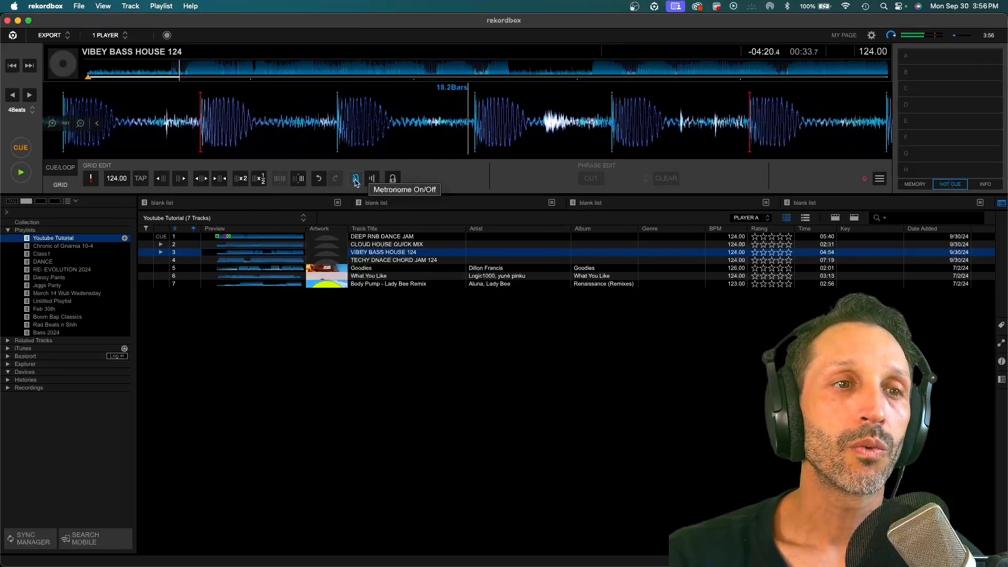
pyautogui.click(356, 180)
pyautogui.click(21, 173)
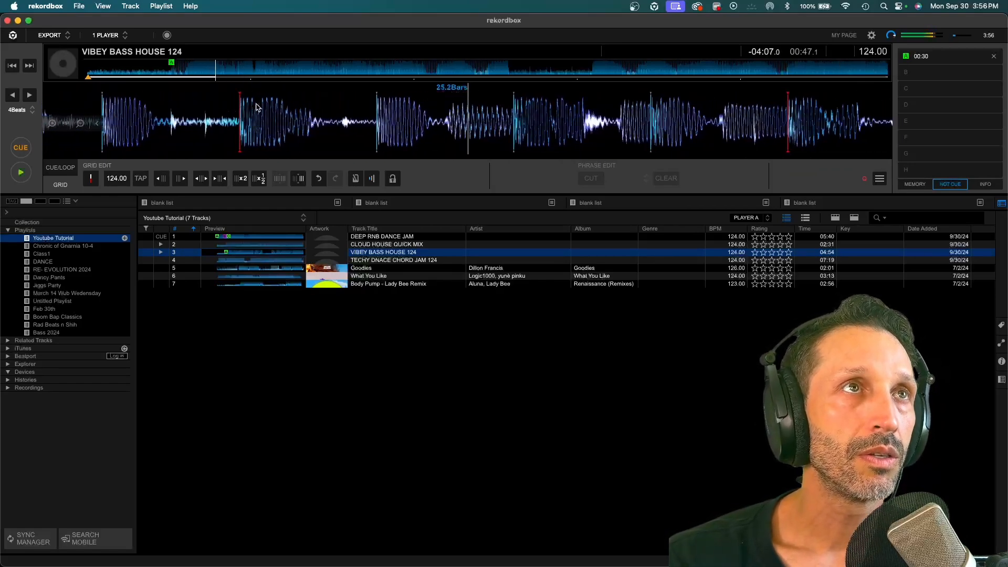
# - Set hot cue B at 00:46 on the downbeat of bar 25 and change its color to red
pyautogui.click(209, 71)
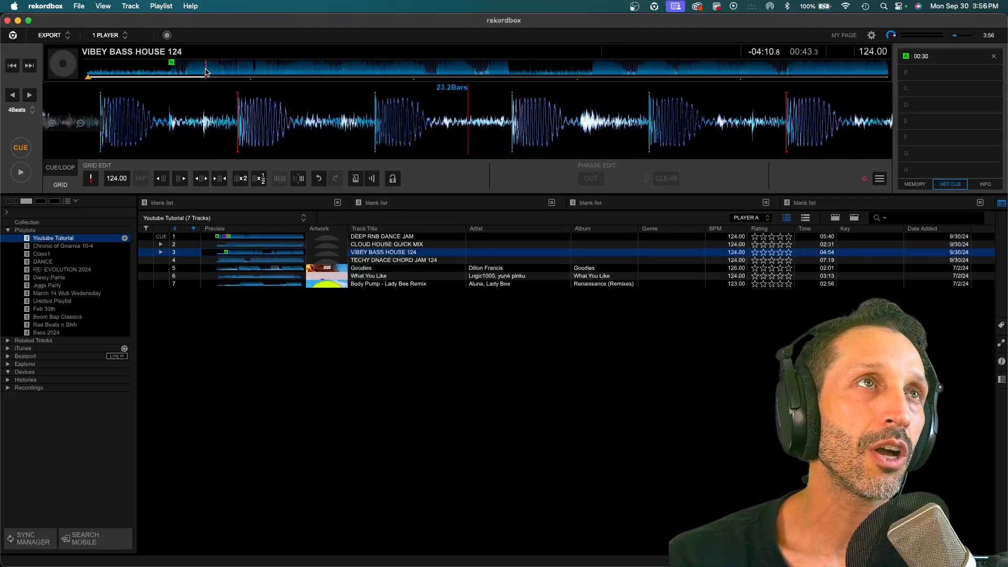
pyautogui.press('space')
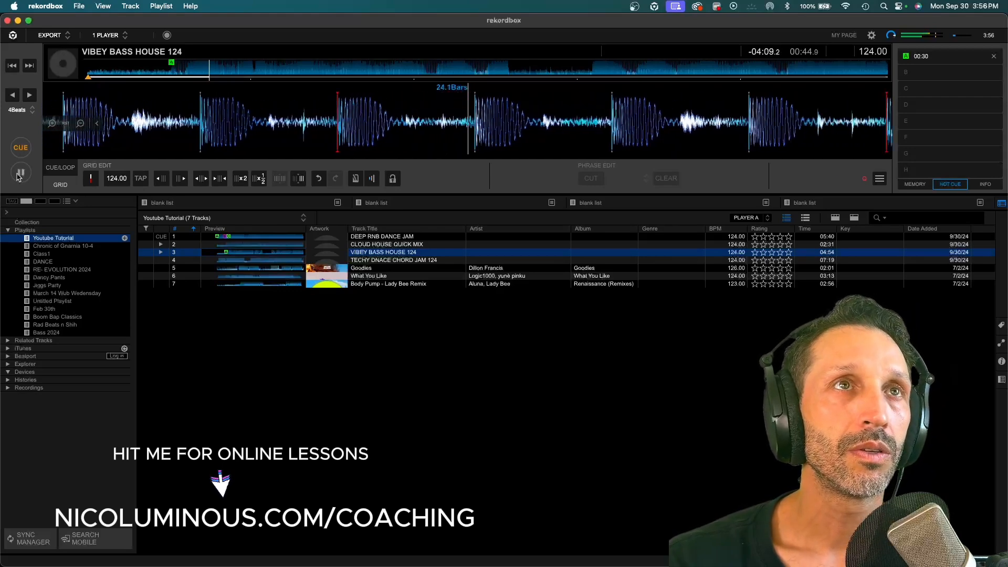
pyautogui.click(17, 177)
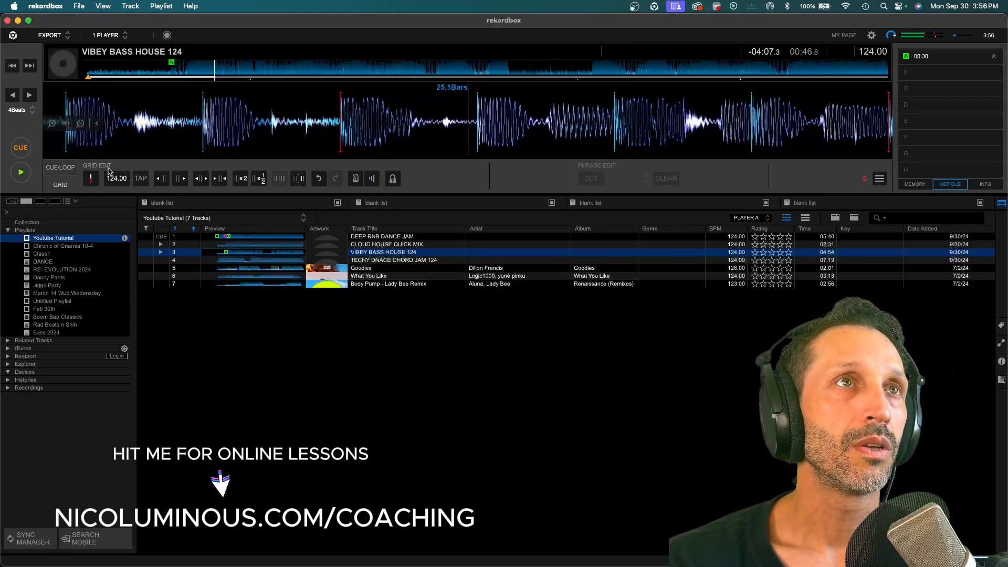
pyautogui.moveTo(372, 130); pyautogui.dragTo(415, 130)
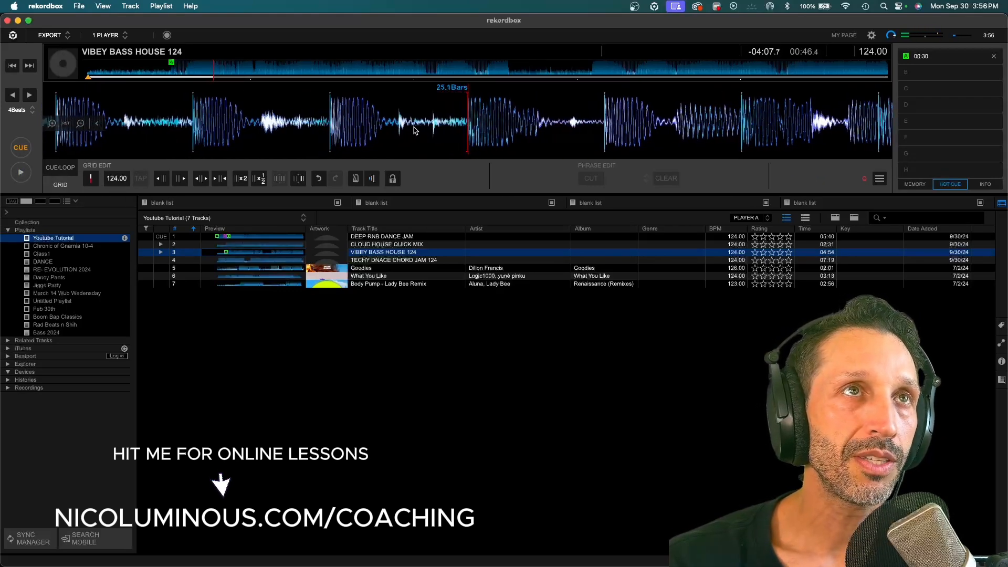
pyautogui.click(912, 72)
pyautogui.click(907, 73)
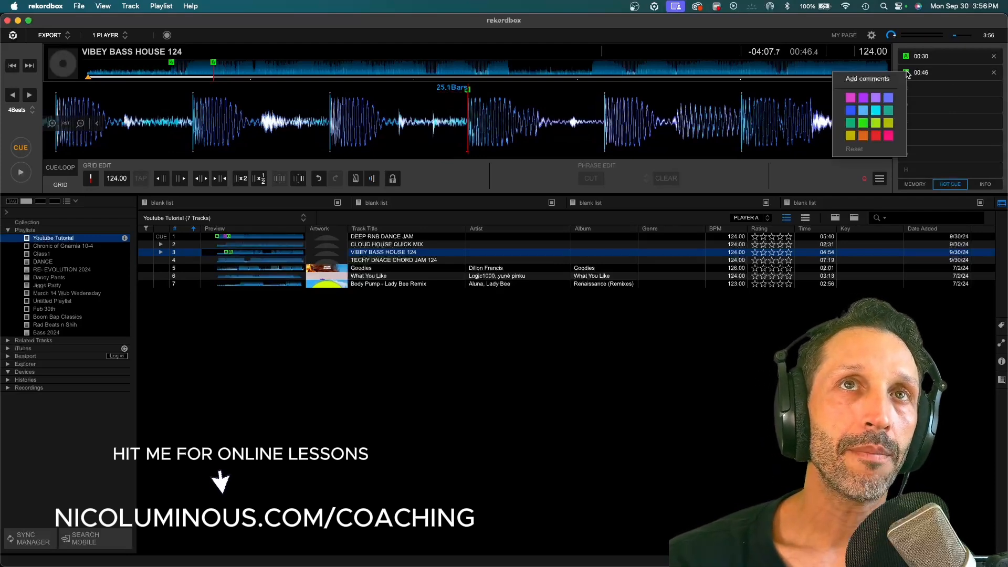
pyautogui.click(880, 136)
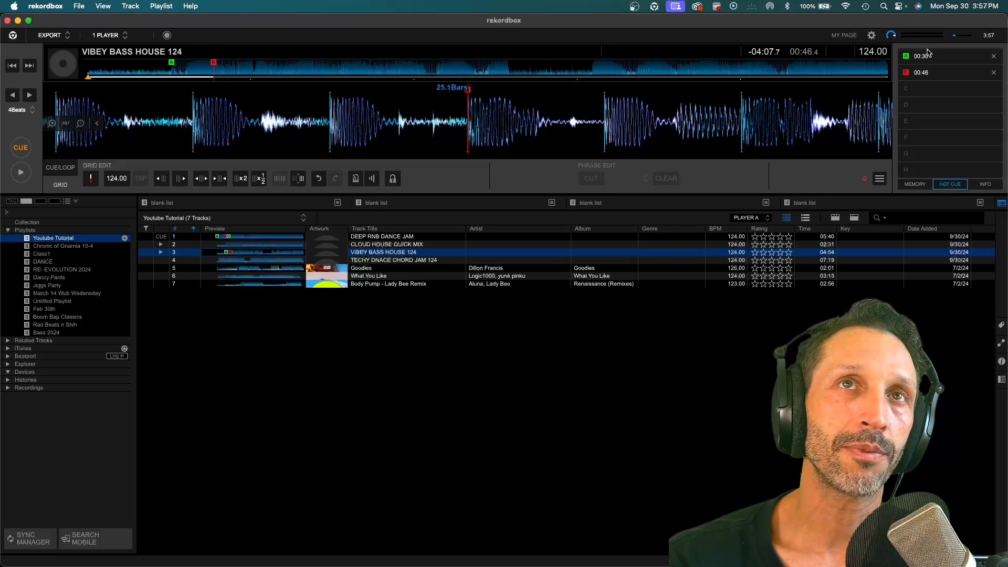
# - Trigger hot cue A and hot cue B in turn to test both jump points, and pause the track
pyautogui.click(907, 56)
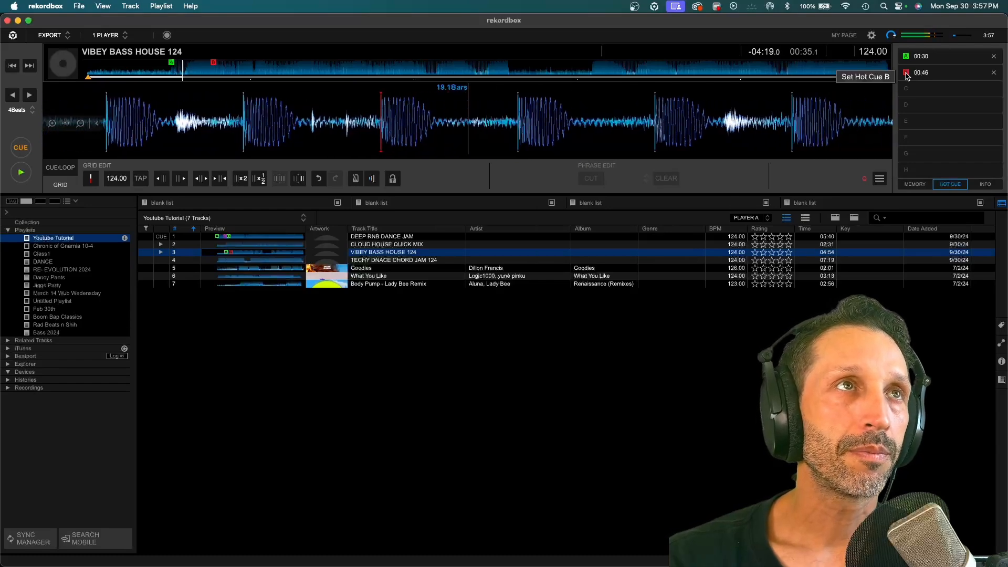
pyautogui.click(907, 74)
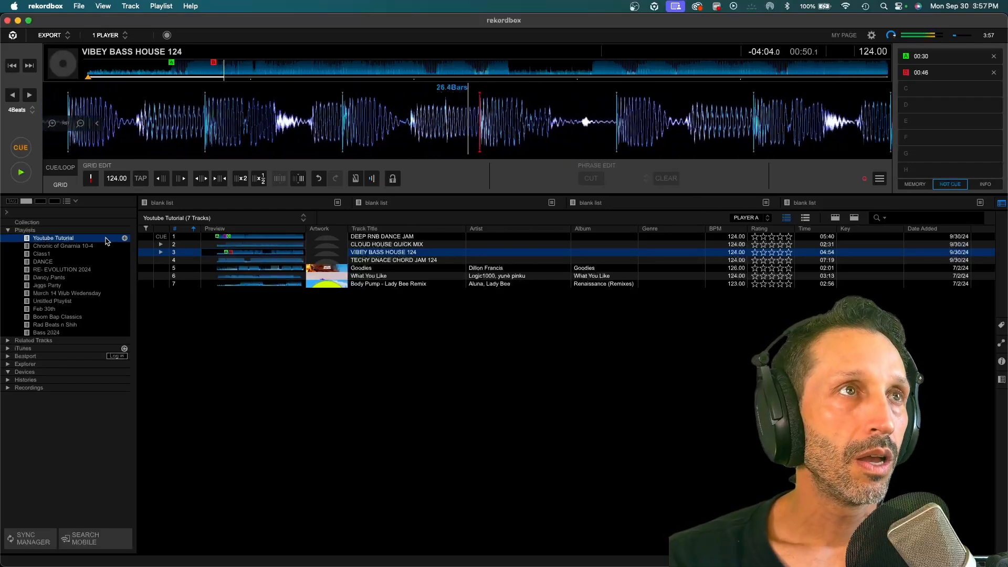
pyautogui.press('space')
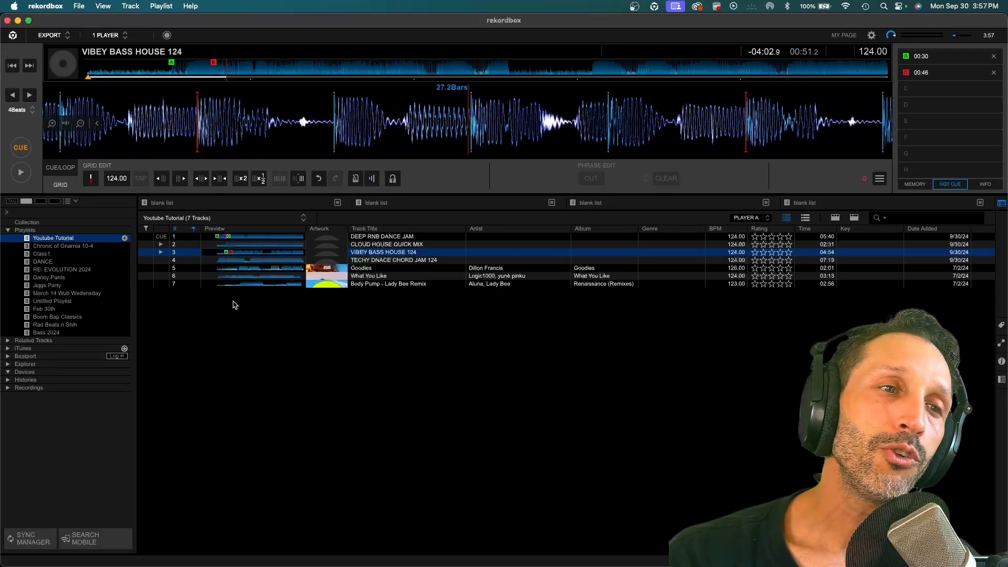
# - Move VIBEY BASS HOUSE 124 to second place in the playlist, then load CLOUD HOUSE QUICK MIX and play its opening
pyautogui.moveTo(252, 255); pyautogui.dragTo(252, 243)
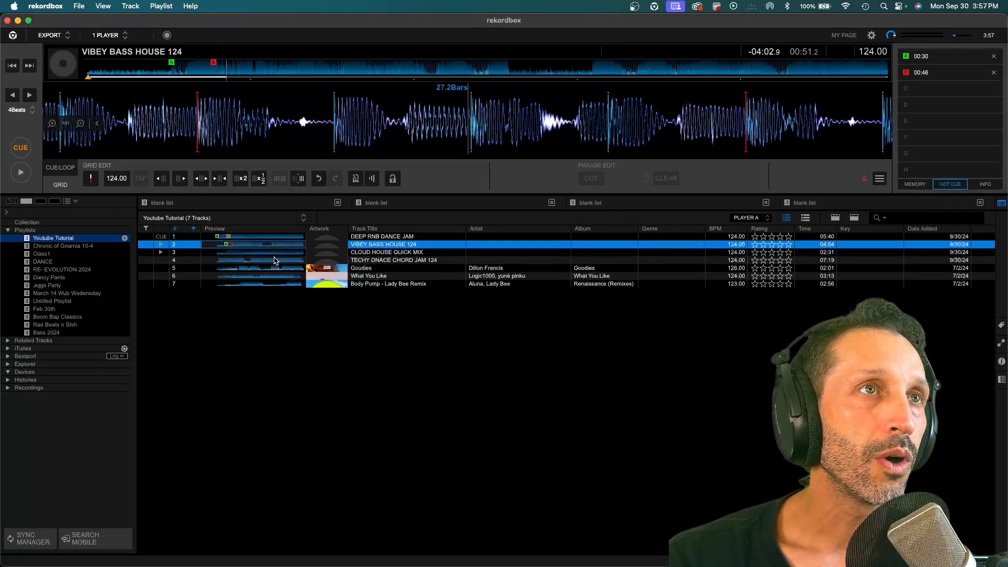
pyautogui.doubleClick(269, 252)
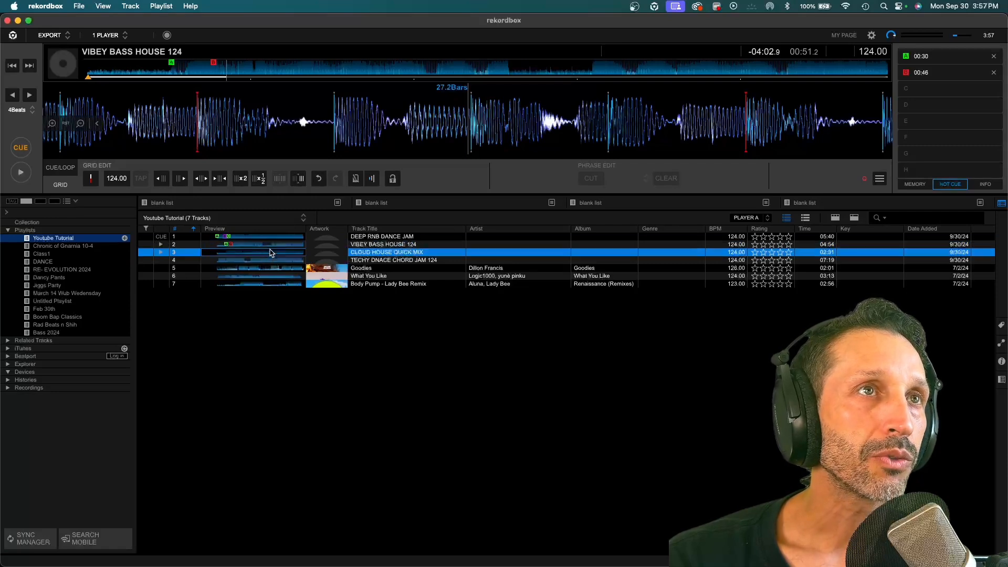
pyautogui.click(20, 172)
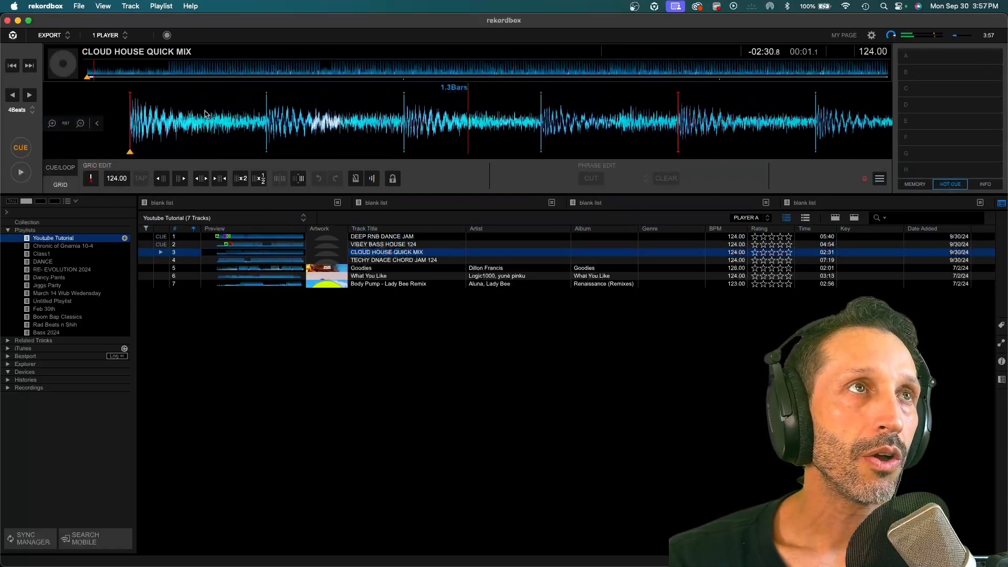
# - Set hot cue A at 00:00 on the first beat of CLOUD HOUSE QUICK MIX and play briefly from it
pyautogui.moveTo(206, 114); pyautogui.dragTo(514, 98)
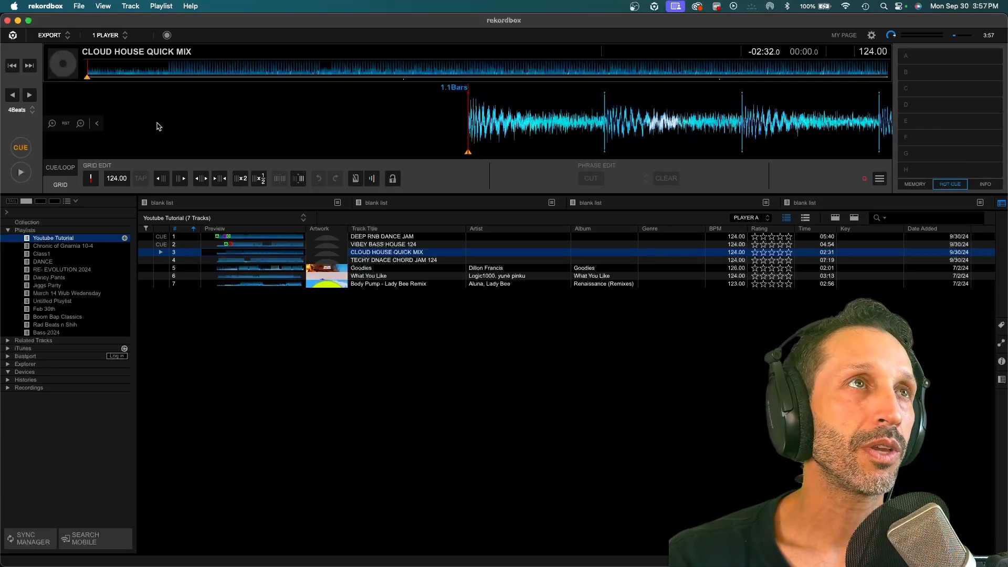
pyautogui.click(12, 173)
pyautogui.moveTo(175, 134); pyautogui.dragTo(246, 130)
pyautogui.click(907, 57)
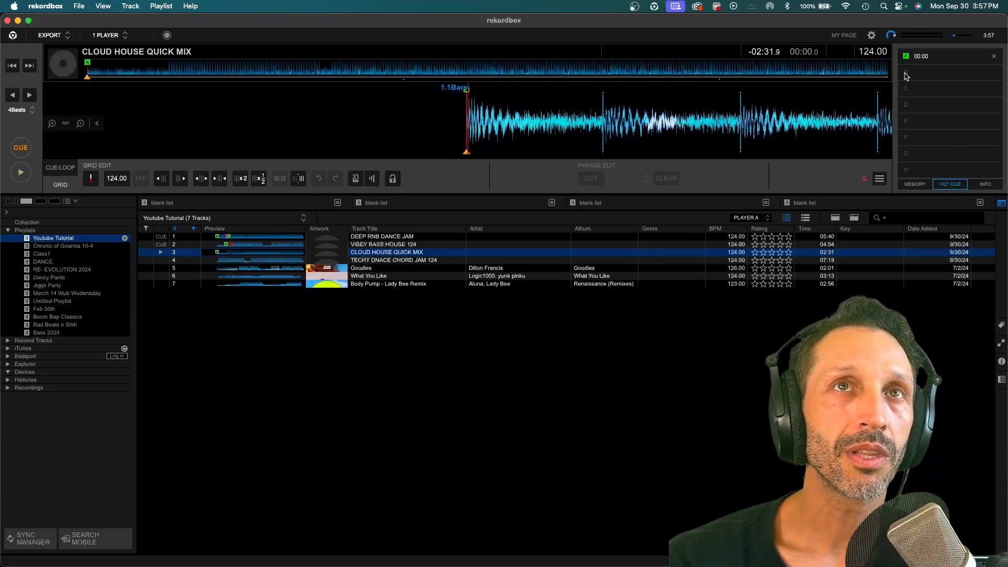
pyautogui.press('space')
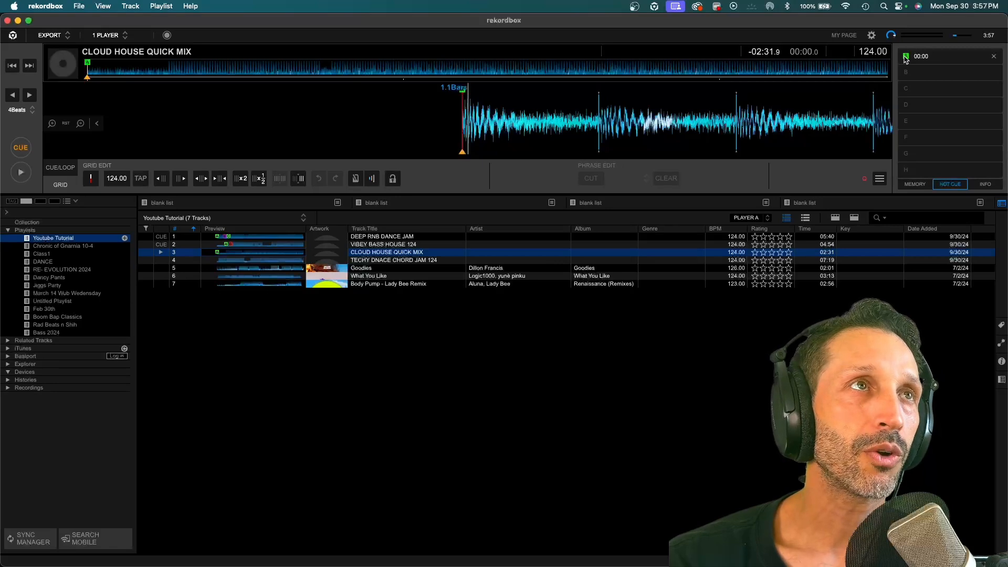
pyautogui.press('space')
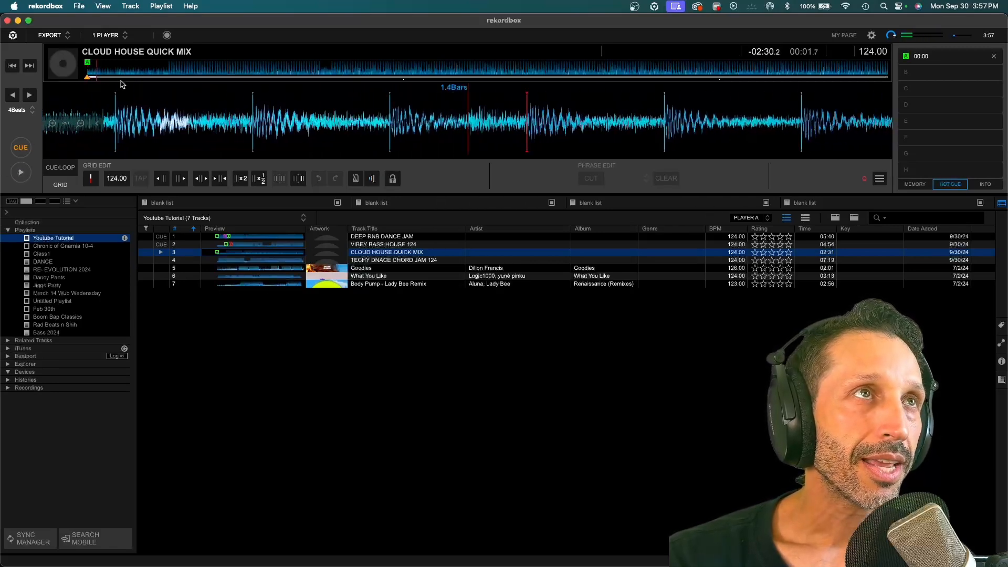
# - Find where the heavier kick enters and set hot cue B at 00:15 on the downbeat of bar 9
pyautogui.click(163, 73)
pyautogui.press('space')
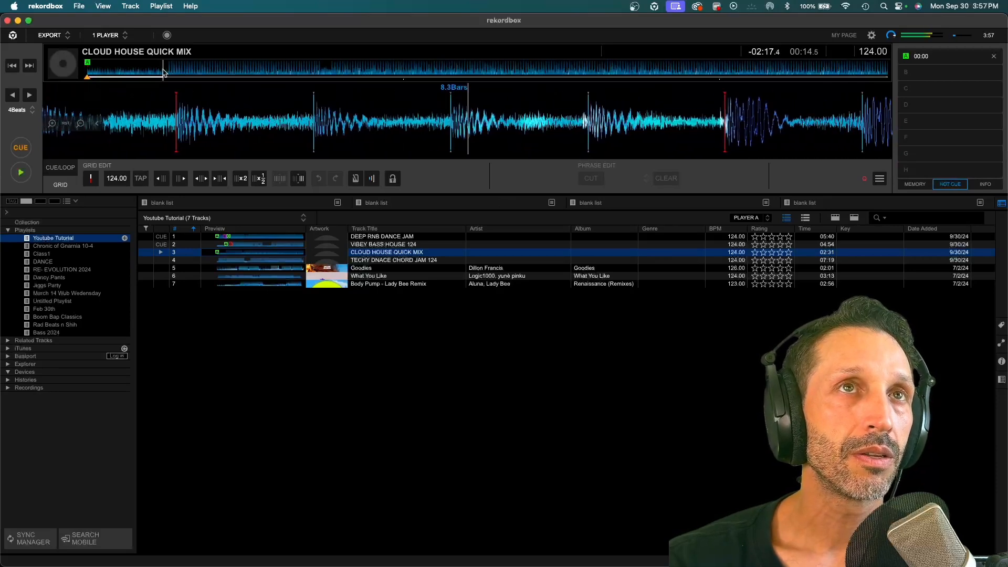
pyautogui.press('space')
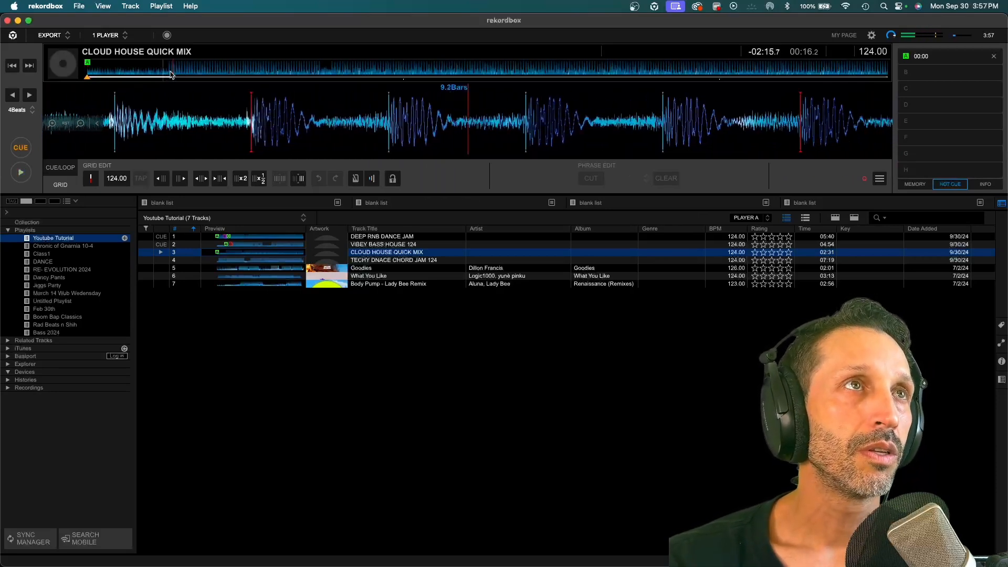
pyautogui.moveTo(359, 116); pyautogui.dragTo(470, 117)
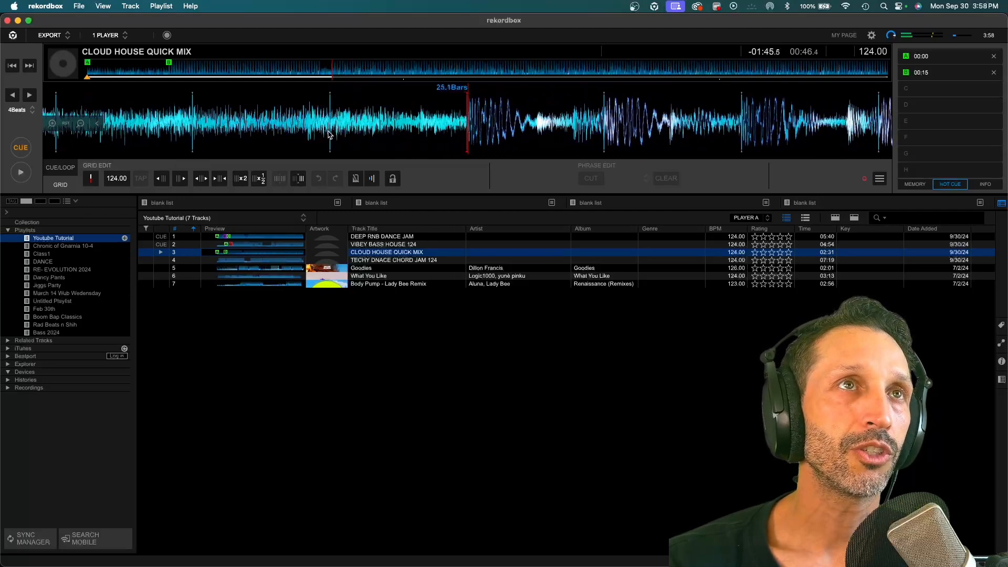
# - Set hot cue C at 00:46 on the downbeat of bar 25, color it red, and play the drop briefly
pyautogui.click(906, 93)
pyautogui.click(906, 89)
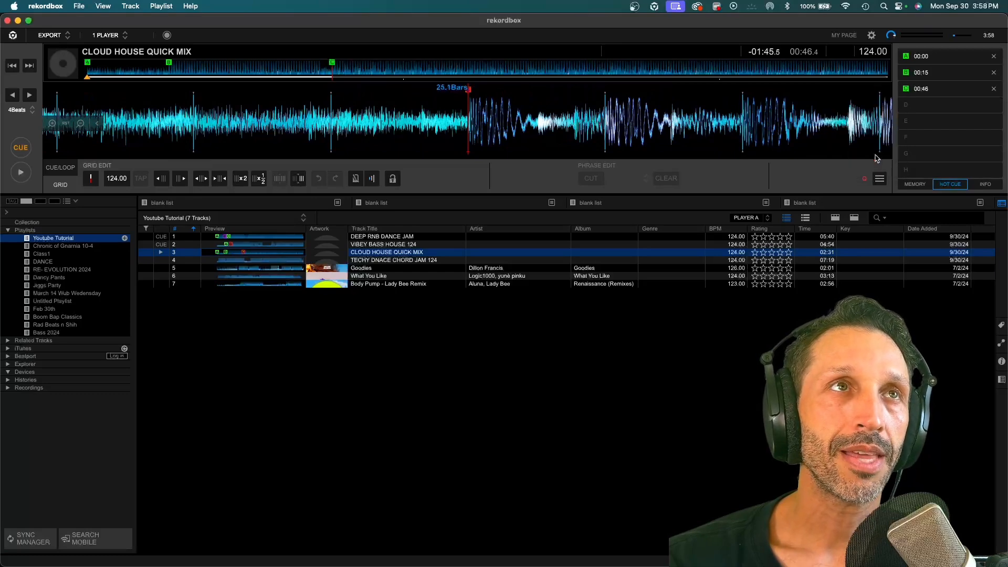
pyautogui.press('space')
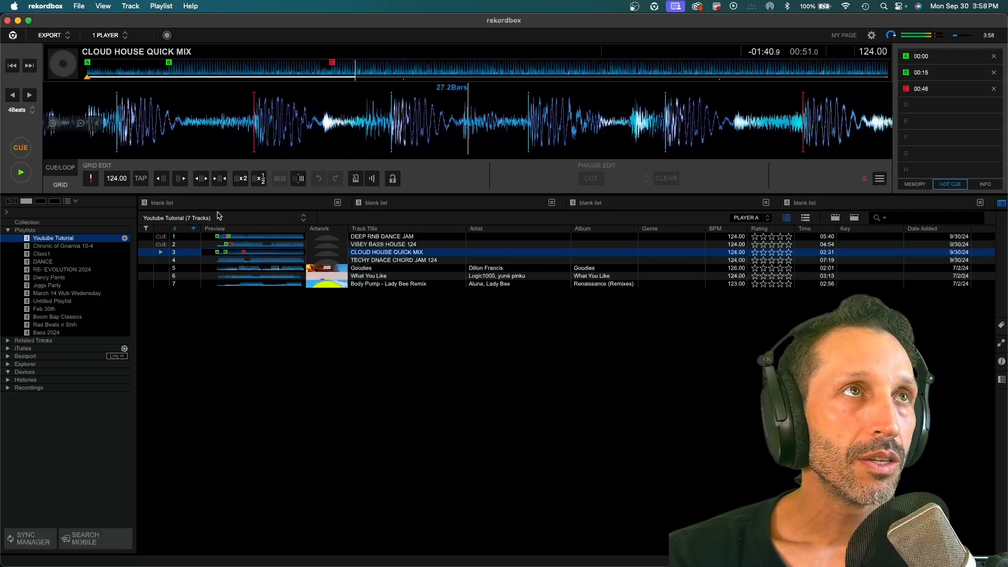
pyautogui.press('space')
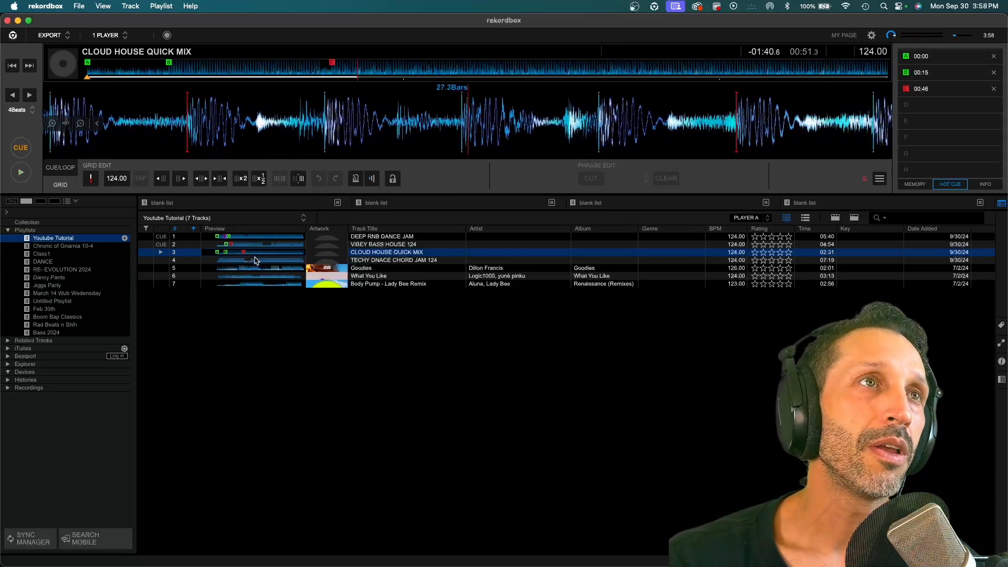
# - Load TECHY DNACE CHORD JAM 124, listen to its opening, and set the grid's first beat at the very start of the track
pyautogui.doubleClick(255, 261)
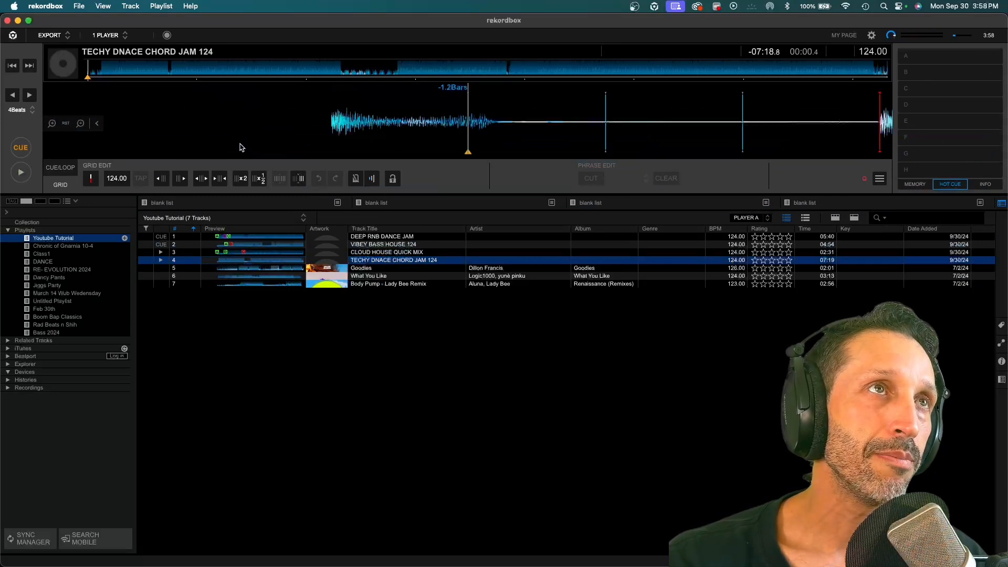
pyautogui.click(21, 171)
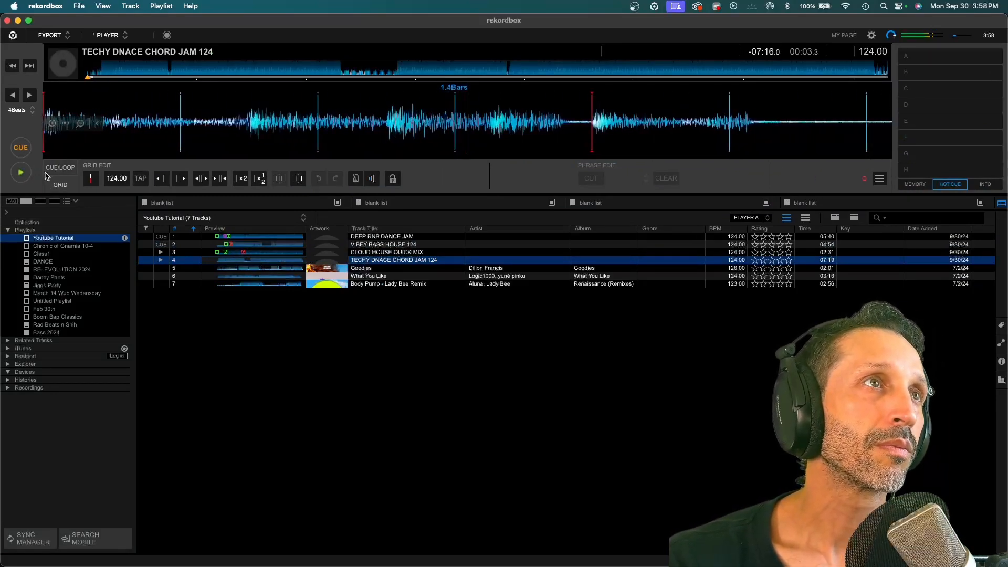
pyautogui.click(21, 172)
pyautogui.click(12, 67)
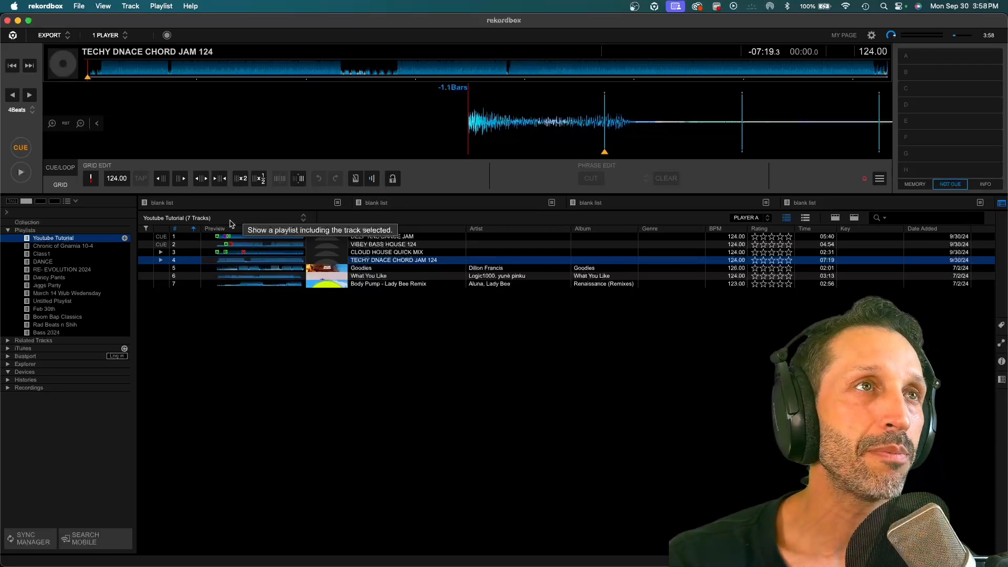
pyautogui.click(92, 181)
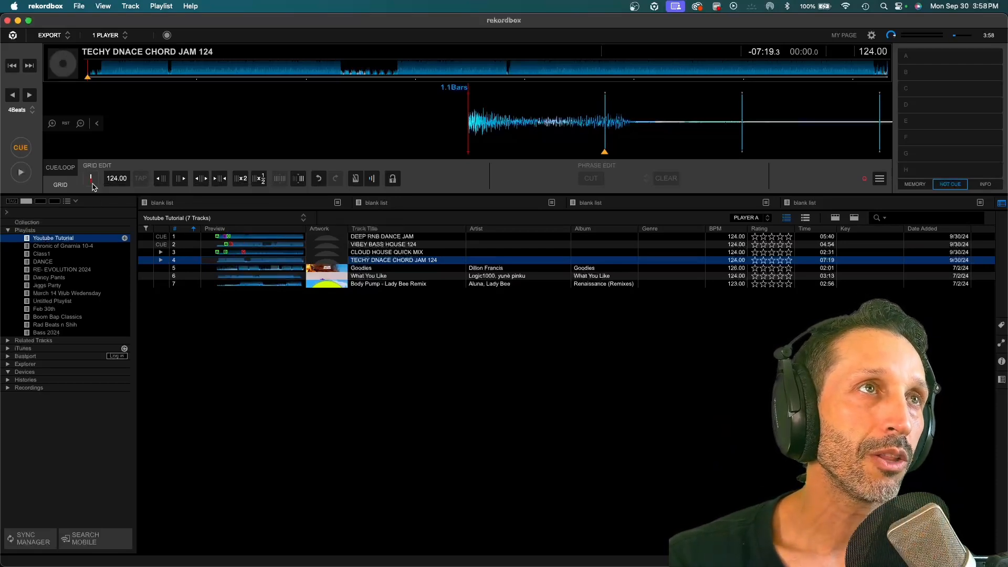
# - Set hot cue A at the track's first beat, 00:00, and hot cue B at 00:07 while the track plays
pyautogui.moveTo(309, 139)
pyautogui.mouseDown()
pyautogui.moveTo(356, 139)
pyautogui.moveTo(309, 140)
pyautogui.mouseUp()
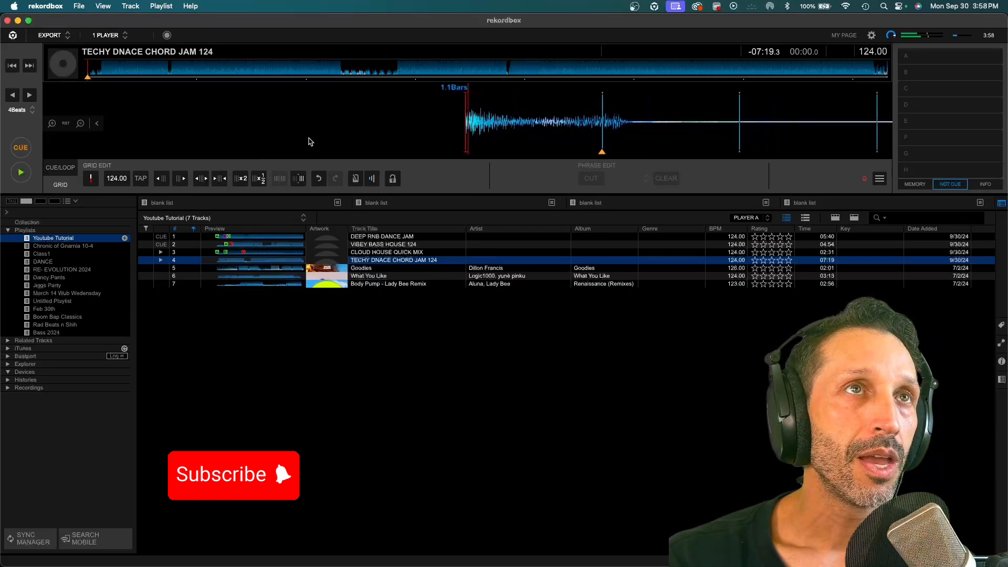
pyautogui.moveTo(444, 121); pyautogui.dragTo(268, 129)
pyautogui.moveTo(414, 132); pyautogui.dragTo(535, 122)
pyautogui.click(907, 56)
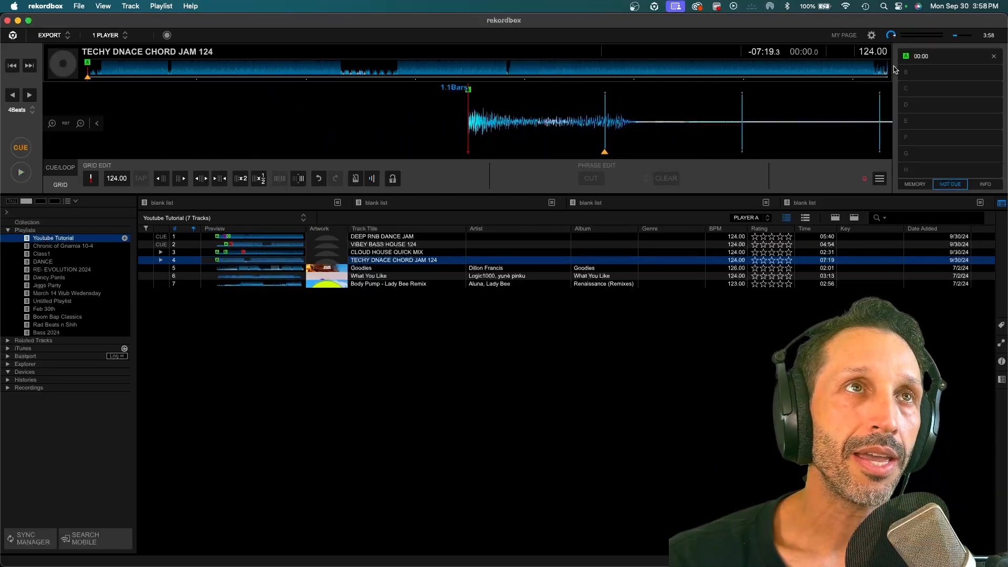
pyautogui.press('space')
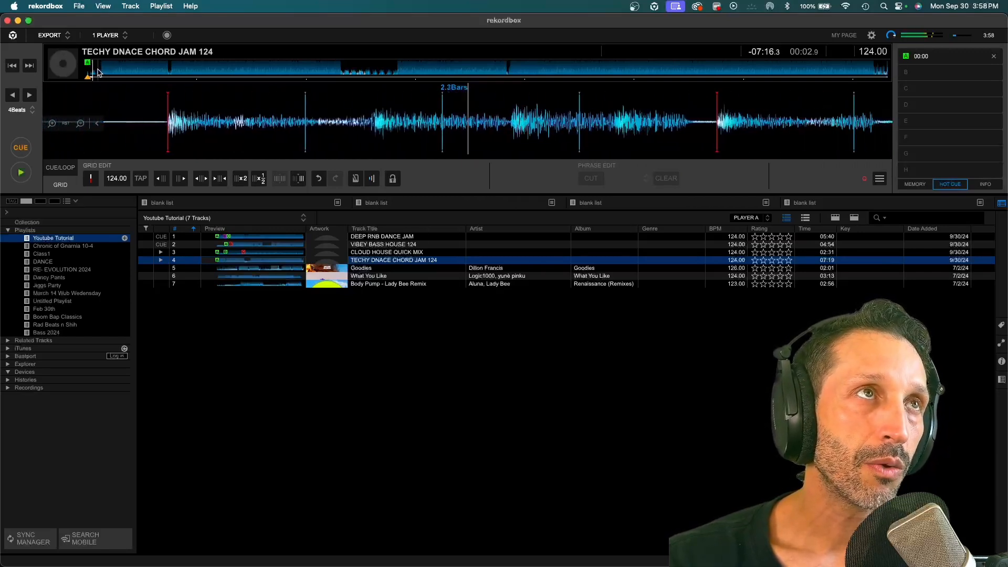
pyautogui.click(907, 73)
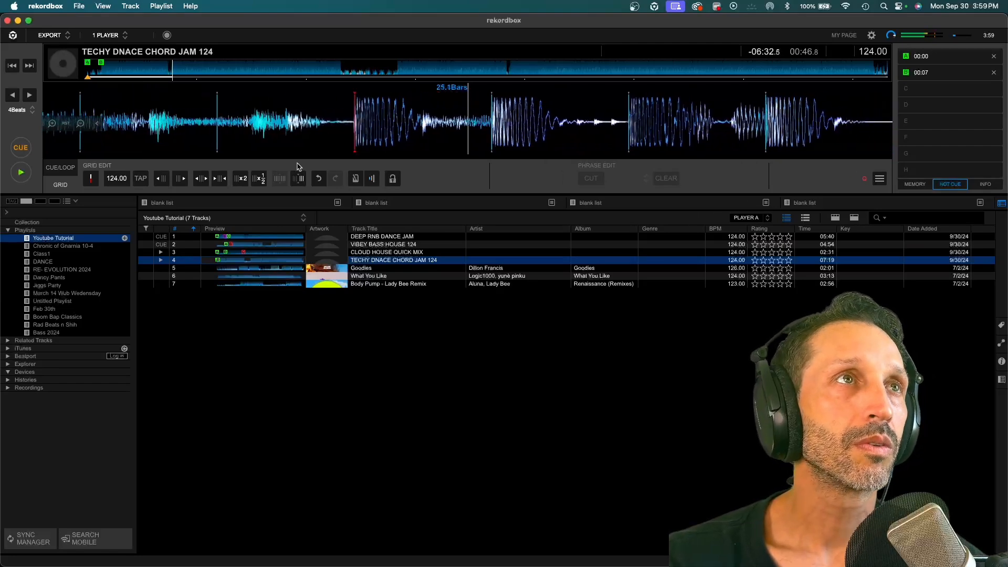
# - Set hot cue C at 00:46 on the downbeat of bar 25 and change its color to red
pyautogui.press('space')
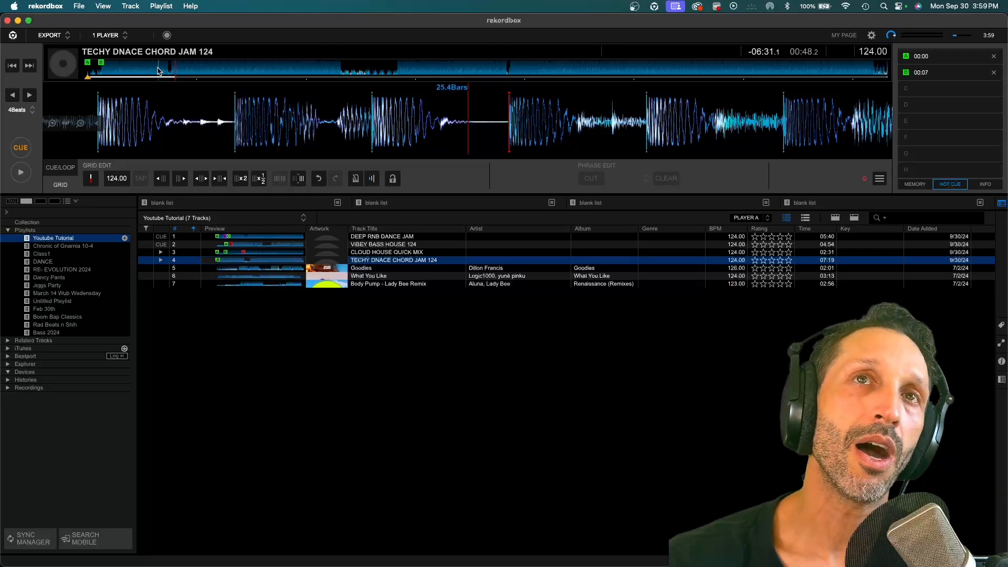
pyautogui.press('space')
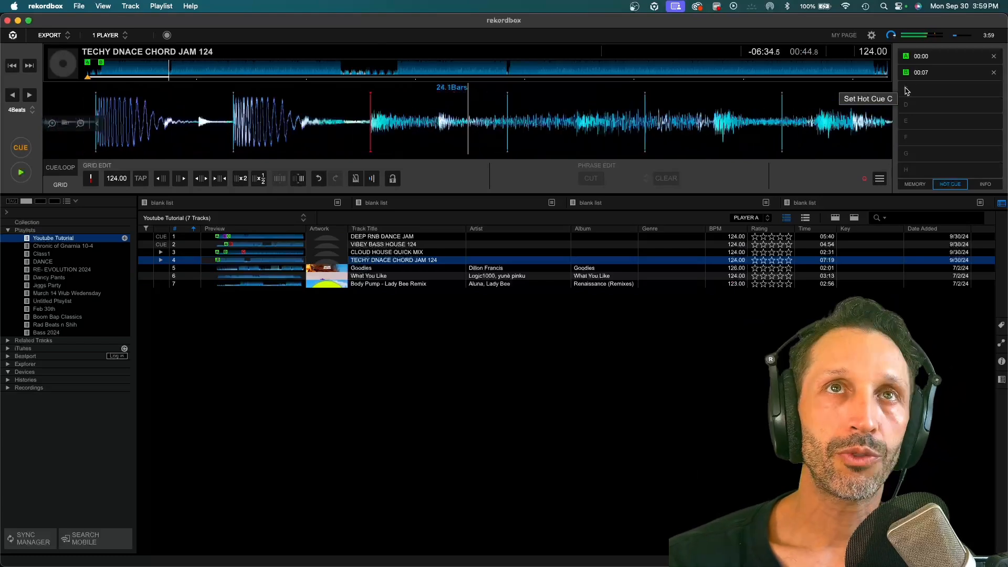
pyautogui.click(907, 91)
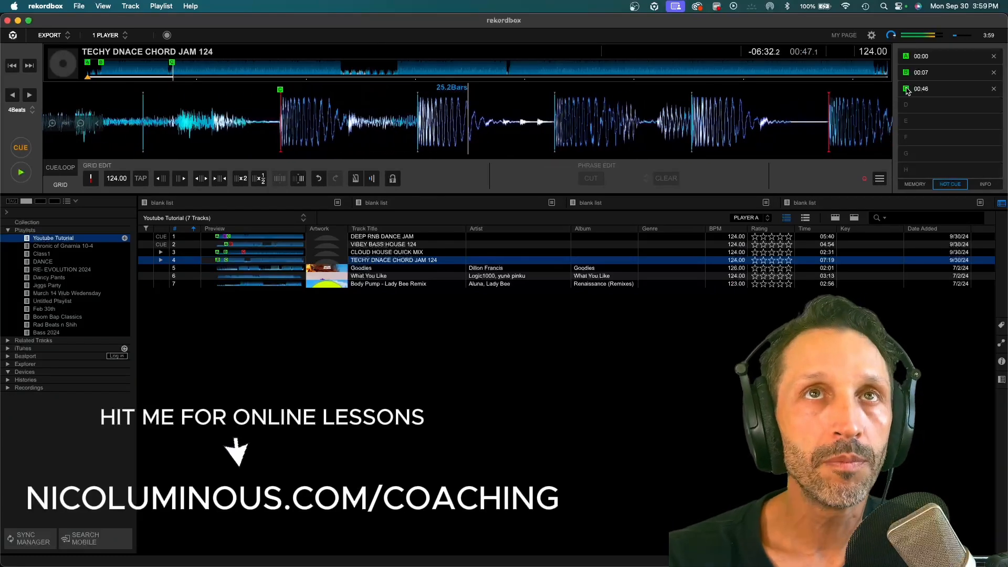
pyautogui.click(907, 90)
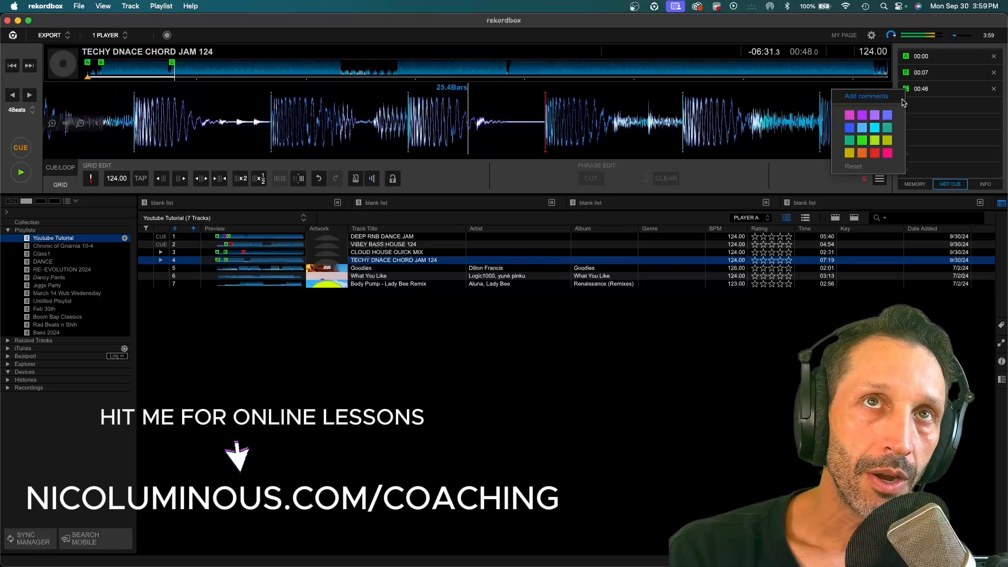
pyautogui.click(880, 153)
# - Trigger hot cues C, A, B and C again to test each jump point, and pause the track
pyautogui.click(907, 88)
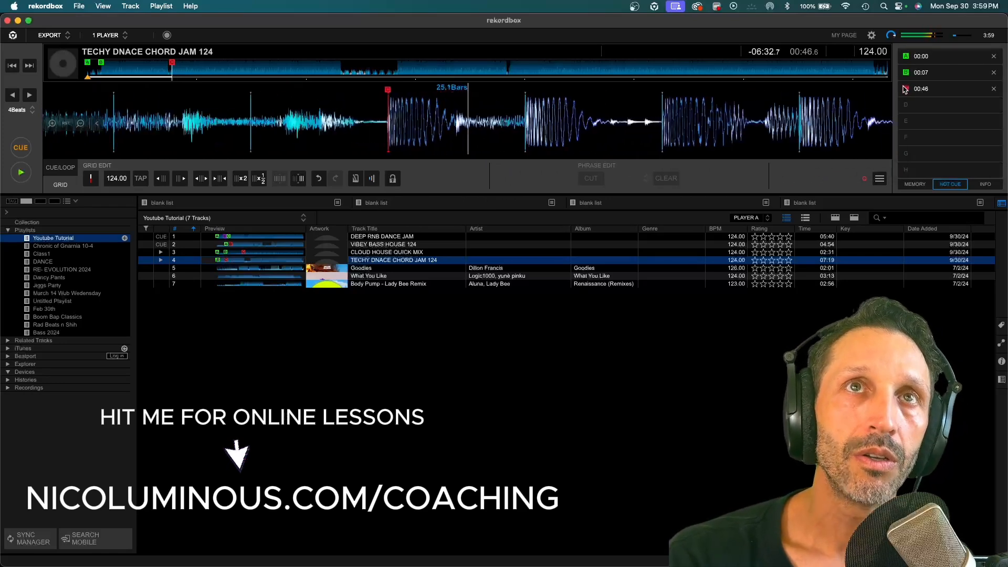
pyautogui.click(905, 58)
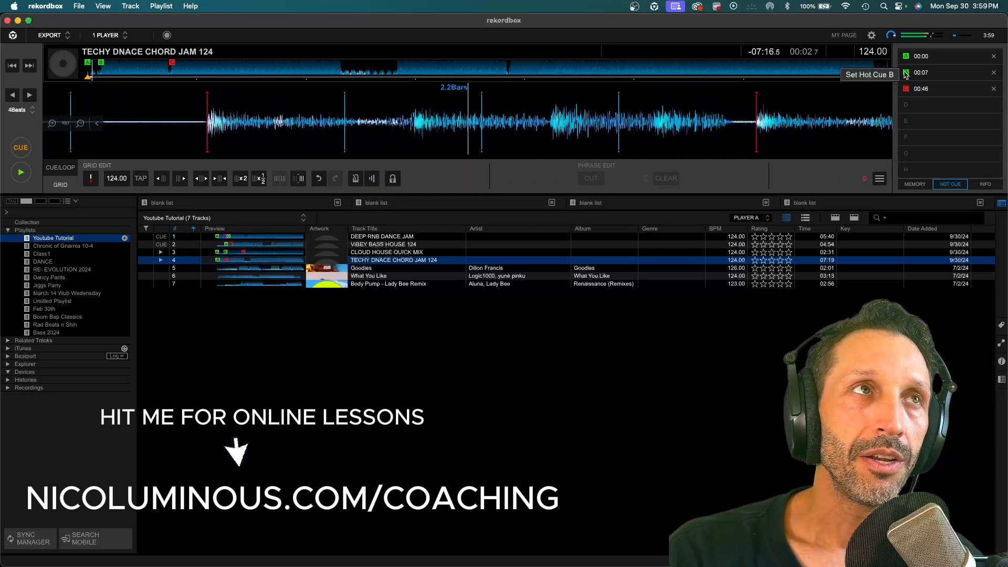
pyautogui.click(905, 73)
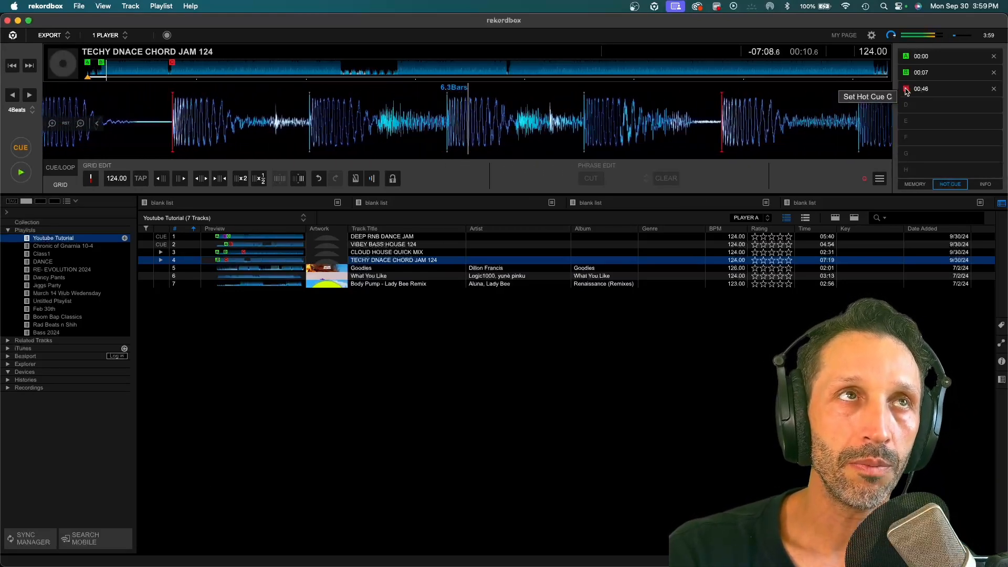
pyautogui.click(906, 90)
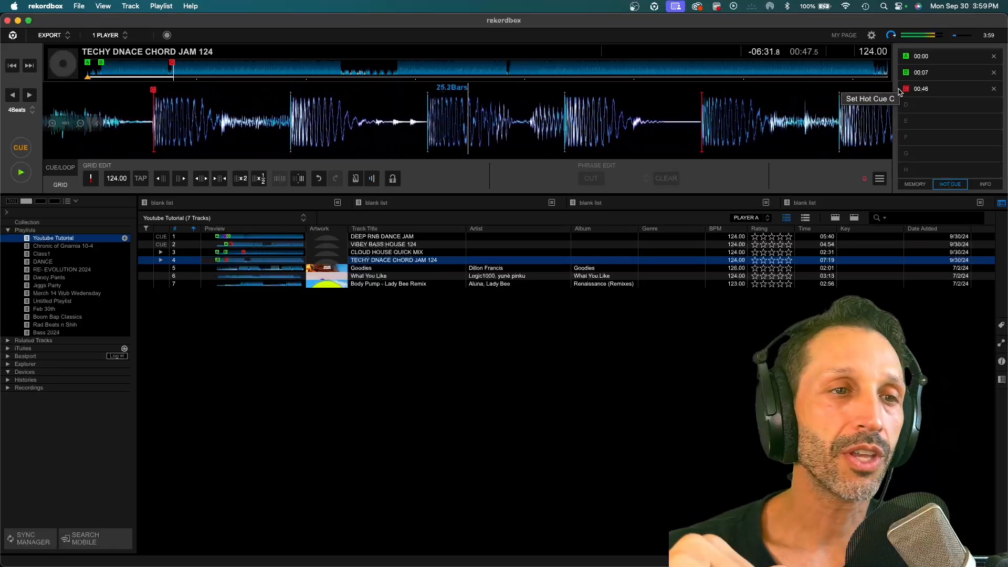
pyautogui.press('space')
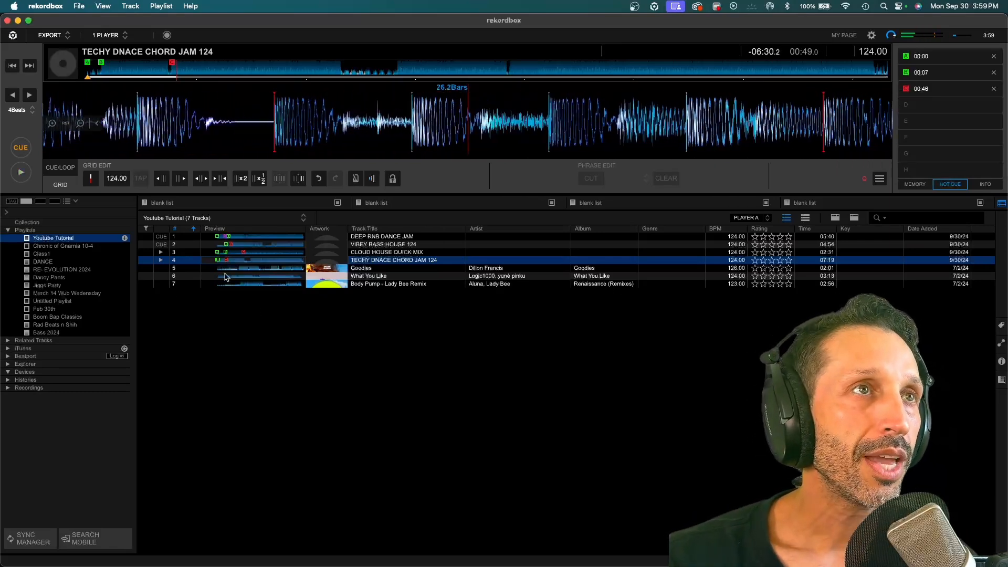
# - Set up the 2 Player layout with DEEP RNB DANCE JAM on player A and VIBEY BASS HOUSE 124 on player B, showing both hot cue lists
pyautogui.click(113, 35)
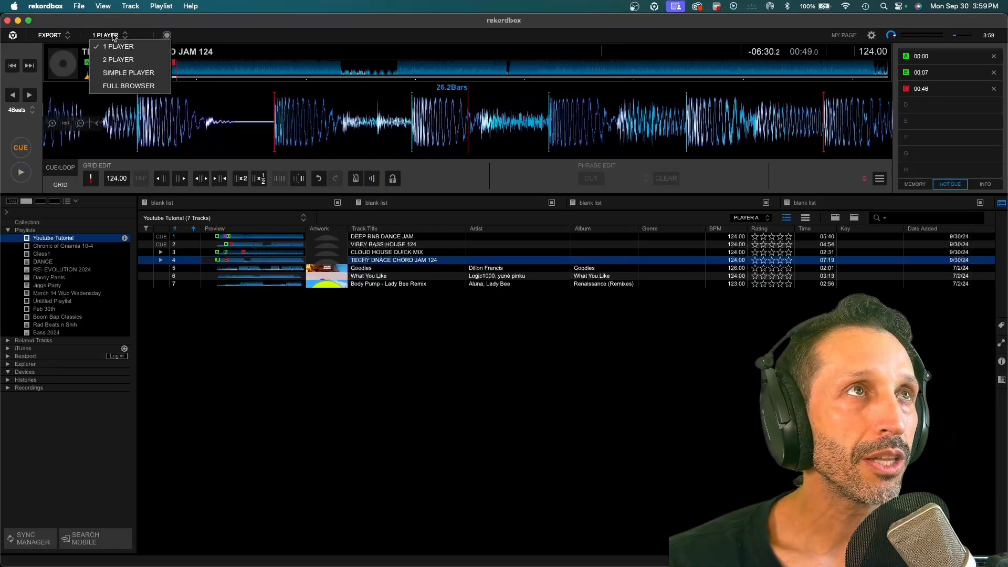
pyautogui.click(112, 56)
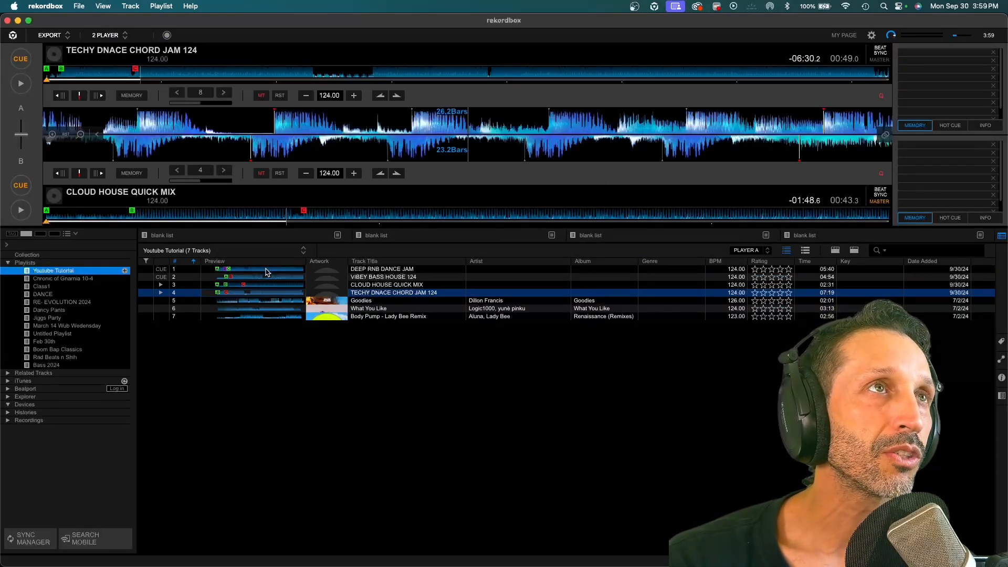
pyautogui.moveTo(267, 270); pyautogui.dragTo(220, 75)
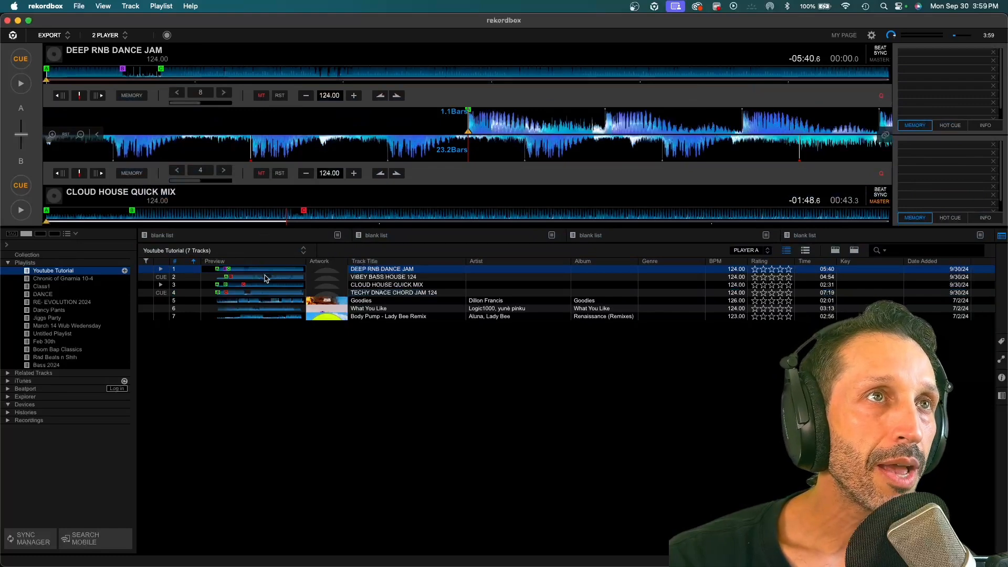
pyautogui.moveTo(268, 280); pyautogui.dragTo(262, 212)
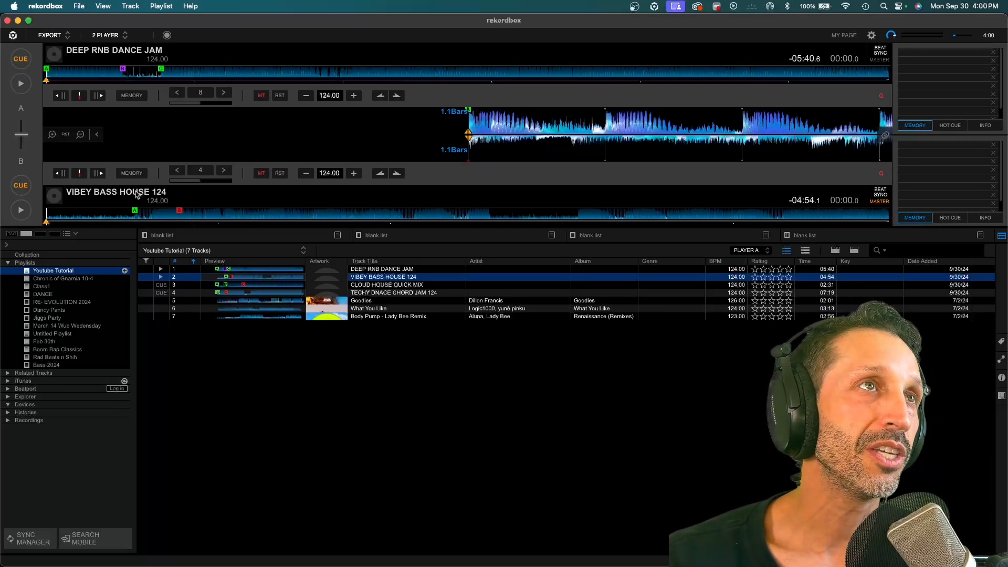
pyautogui.click(950, 125)
pyautogui.click(950, 218)
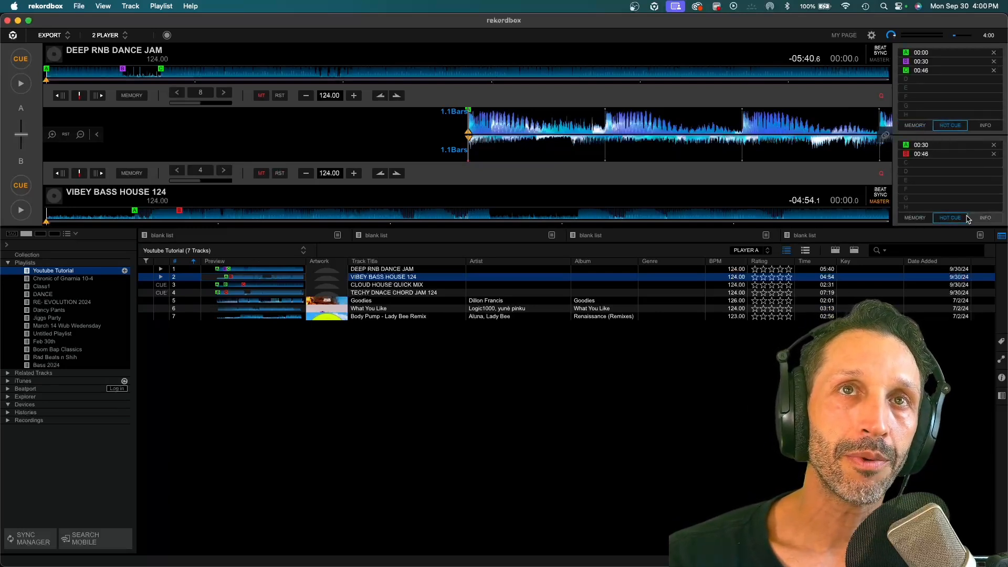
# - Start DEEP RNB DANCE JAM and VIBEY BASS HOUSE 124 from their hot cue A, crossfade back to player A, and pause player B
pyautogui.click(905, 55)
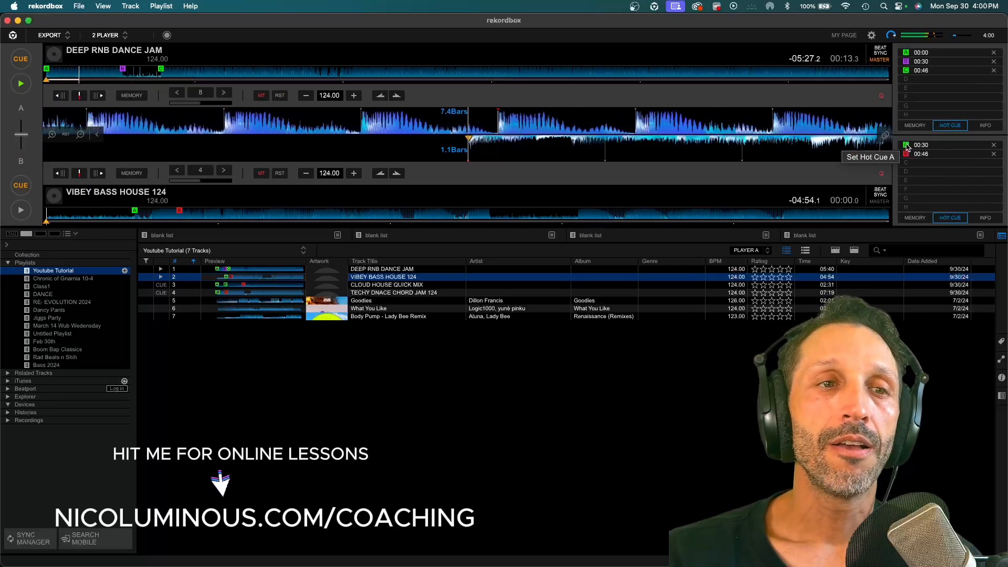
pyautogui.click(907, 147)
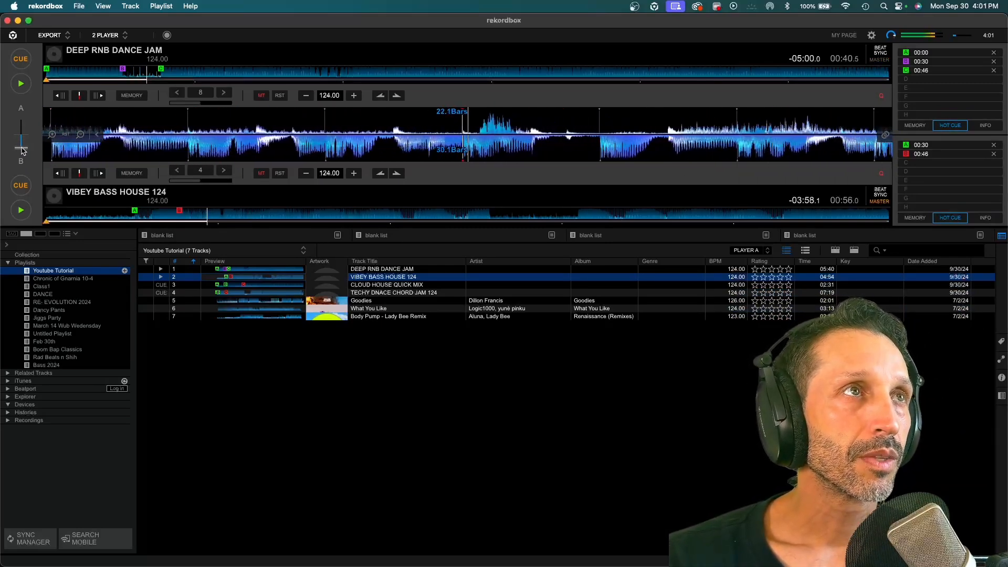
pyautogui.moveTo(22, 147); pyautogui.dragTo(20, 142)
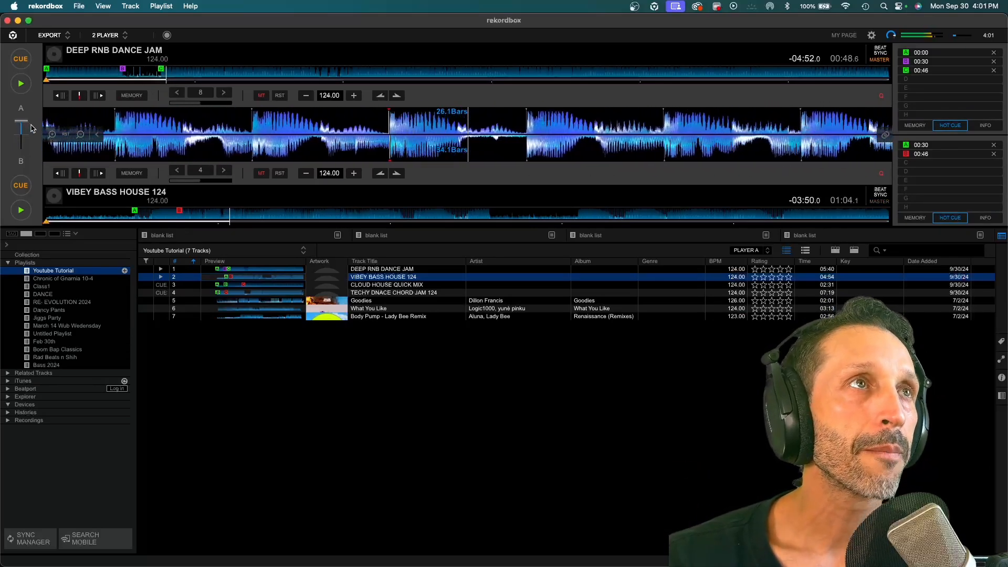
pyautogui.click(19, 212)
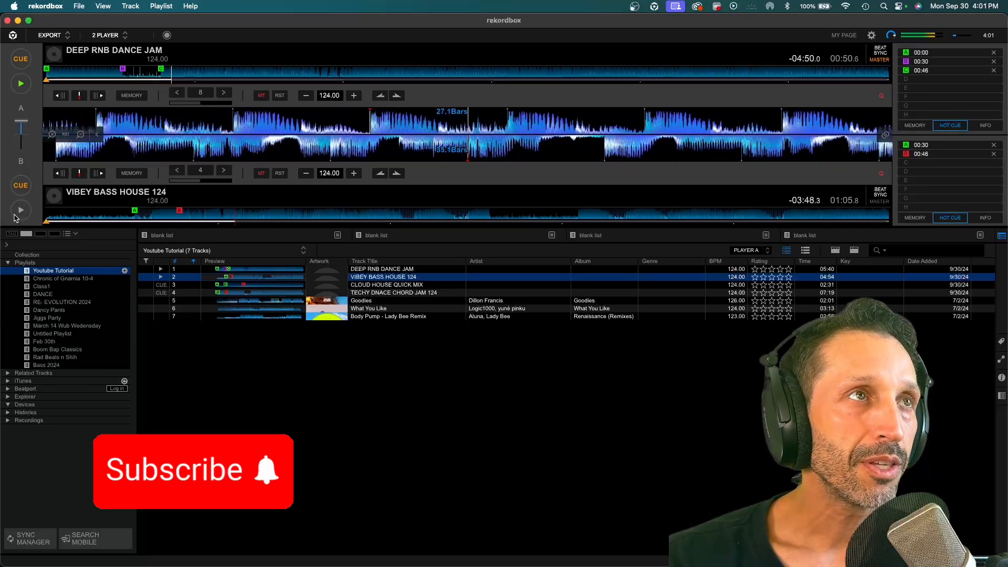
# - Center the crossfader, relaunch VIBEY BASS HOUSE 124 from hot cue A over player A, and crossfade fully to player B
pyautogui.moveTo(21, 121); pyautogui.dragTo(22, 137)
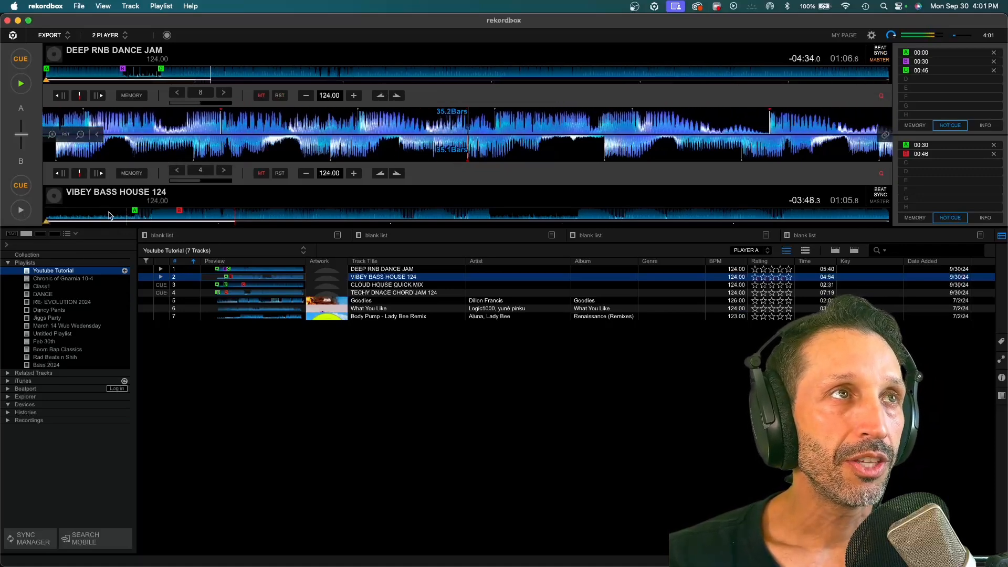
pyautogui.click(906, 147)
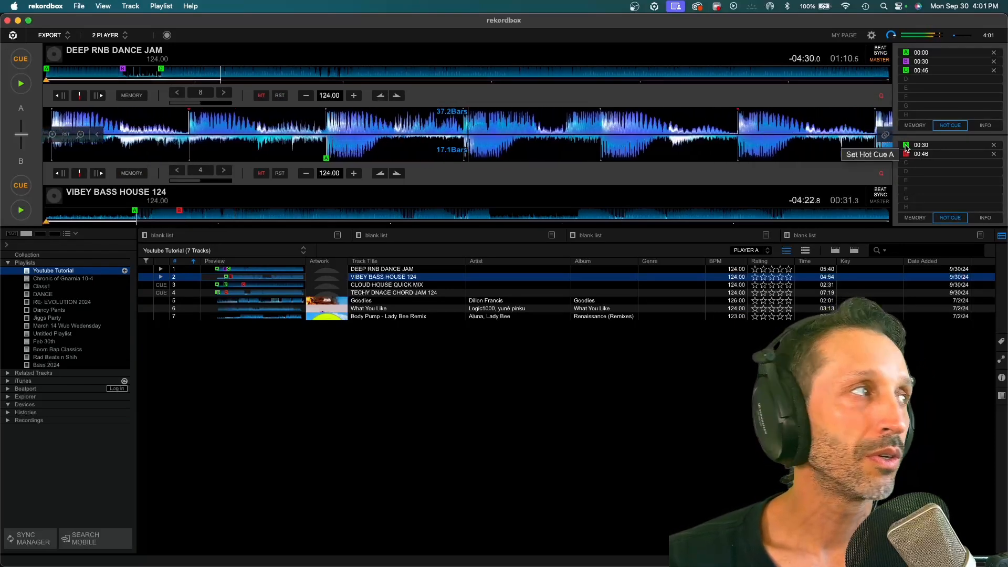
pyautogui.click(15, 212)
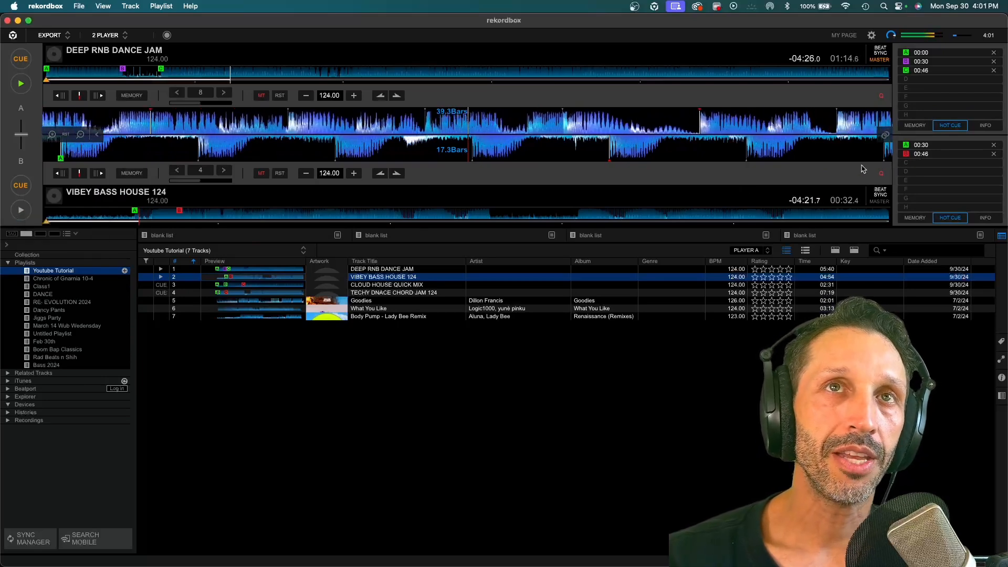
pyautogui.click(907, 149)
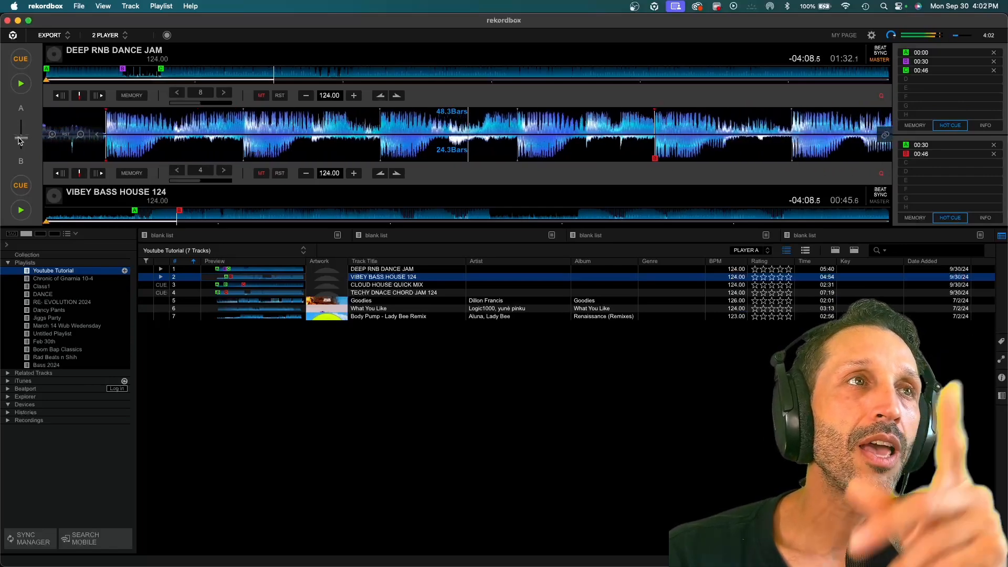
pyautogui.moveTo(19, 141); pyautogui.dragTo(19, 163)
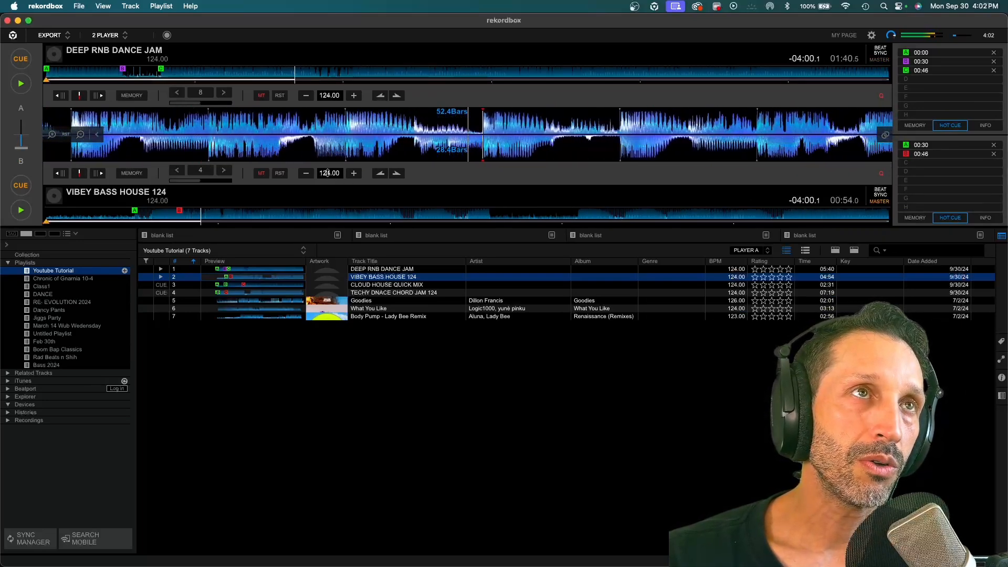
# - Raise the synced tempo of both players to 128.86 BPM and return it to 124.00 BPM
pyautogui.moveTo(330, 171); pyautogui.dragTo(332, 156)
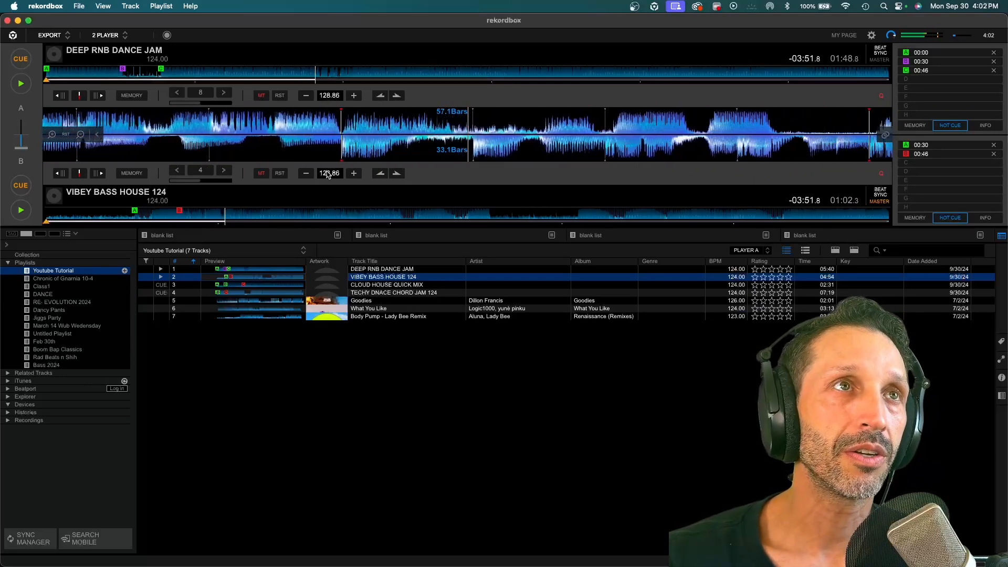
pyautogui.moveTo(330, 180); pyautogui.dragTo(334, 188)
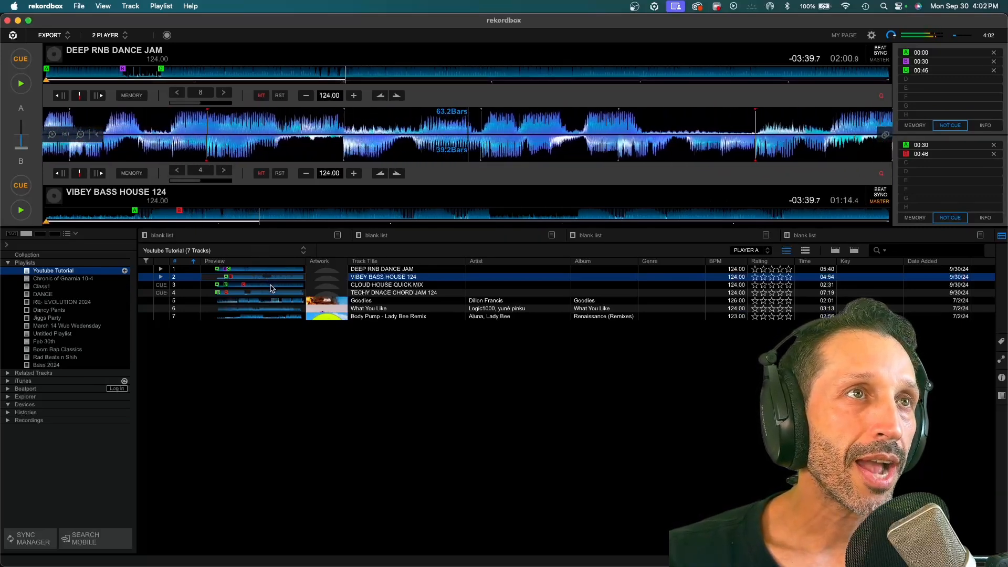
# - Load CLOUD HOUSE QUICK MIX on player A, launch it from hot cue A, crossfade fully to A, and pause it
pyautogui.moveTo(272, 287); pyautogui.dragTo(234, 81)
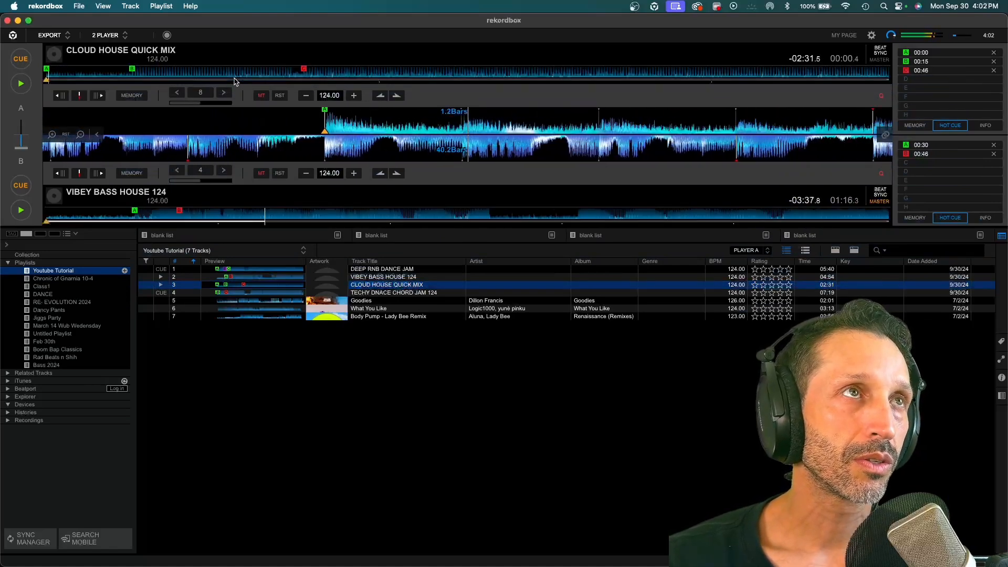
pyautogui.click(20, 84)
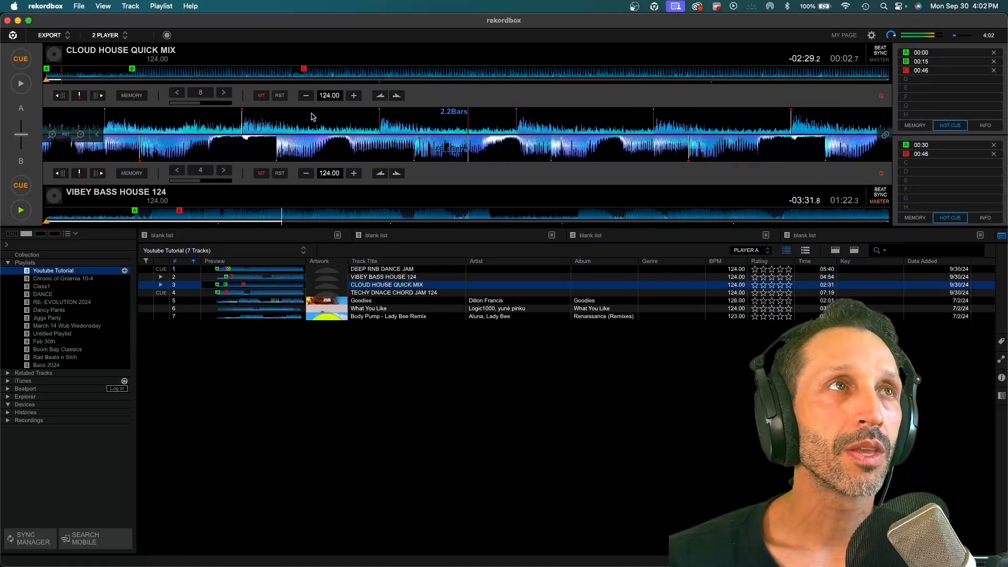
pyautogui.click(907, 54)
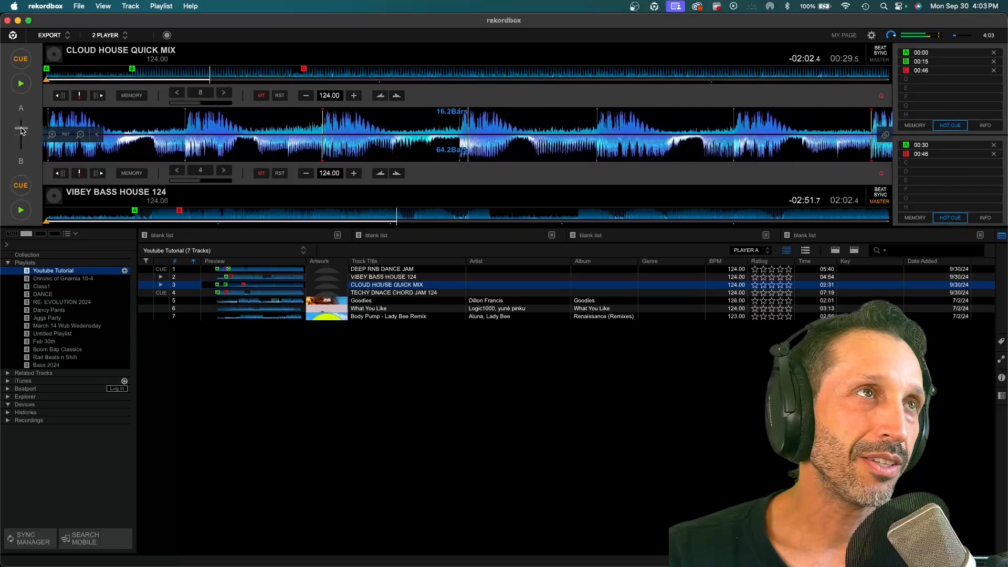
pyautogui.moveTo(21, 128); pyautogui.dragTo(18, 105)
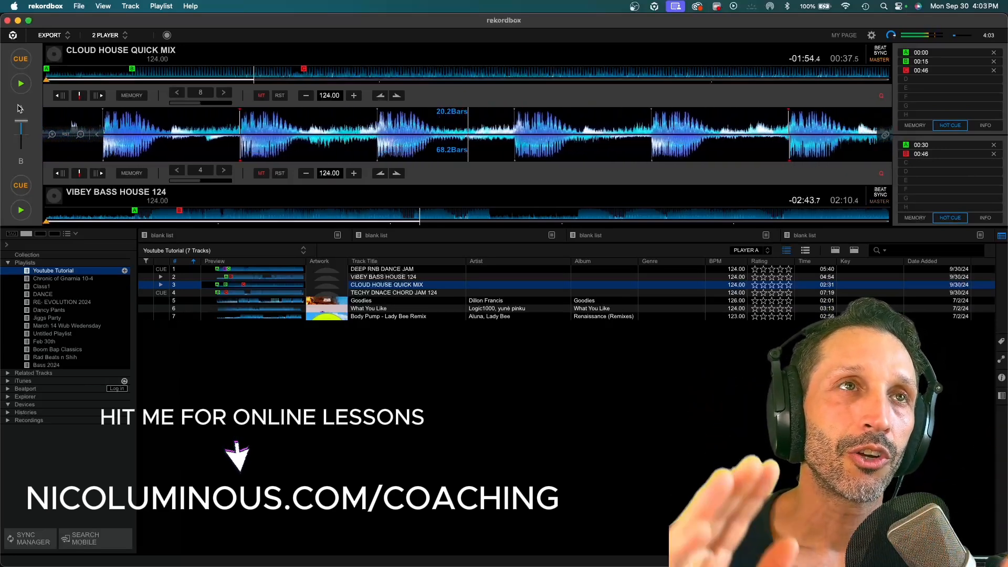
pyautogui.press('space')
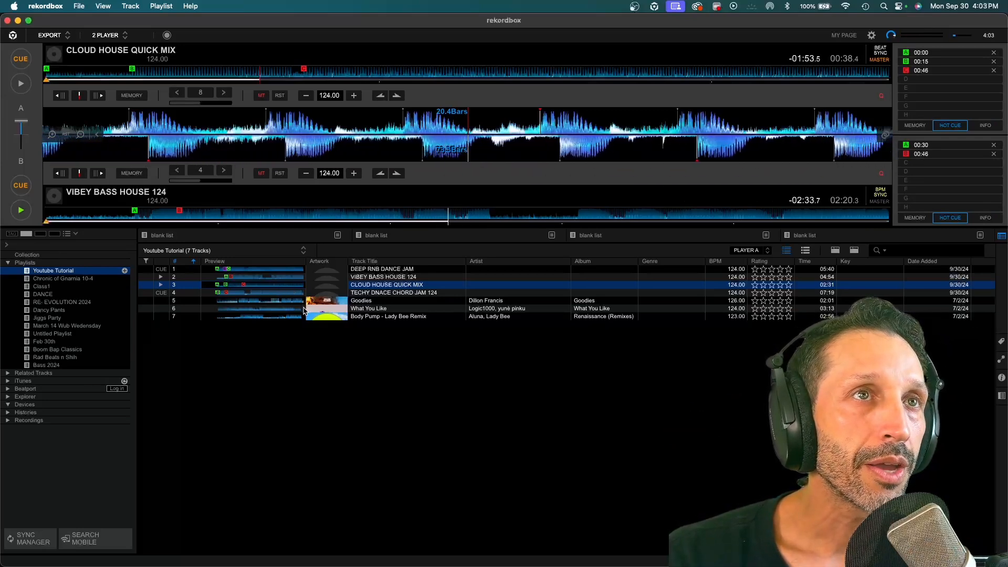
# - Stop both players, switch to the 1 Player layout, and load What You Like from the playlist
pyautogui.click(263, 318)
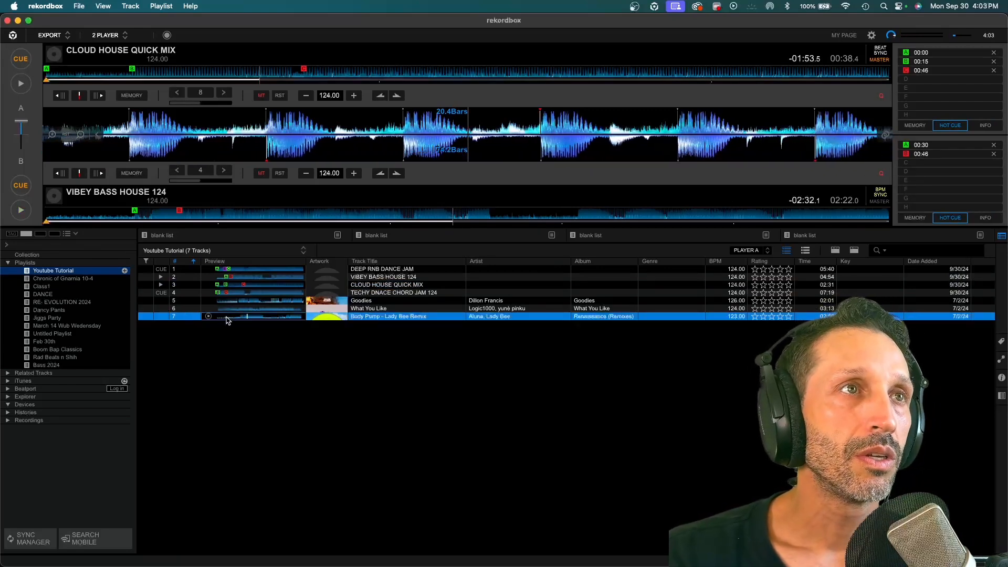
pyautogui.click(253, 309)
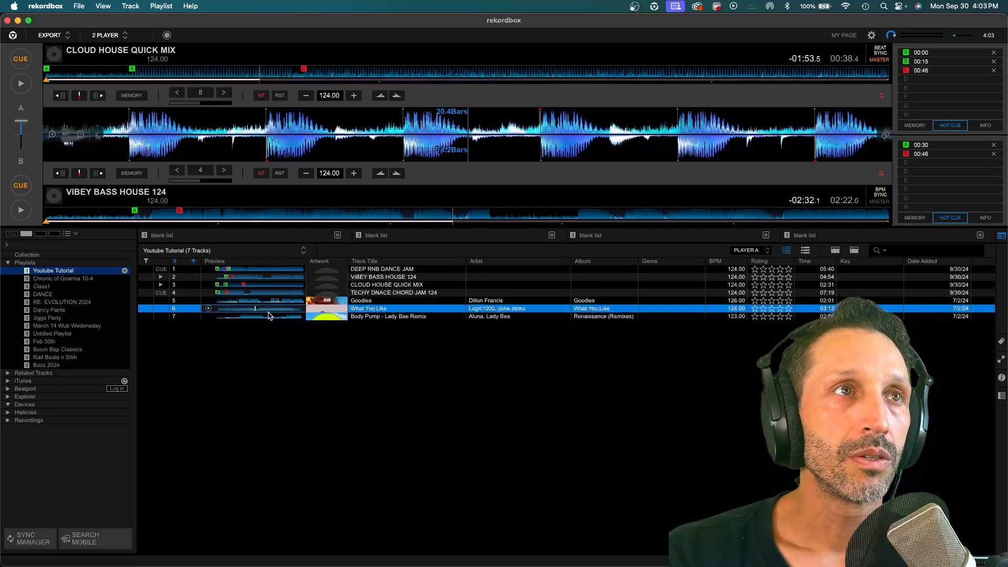
pyautogui.click(261, 310)
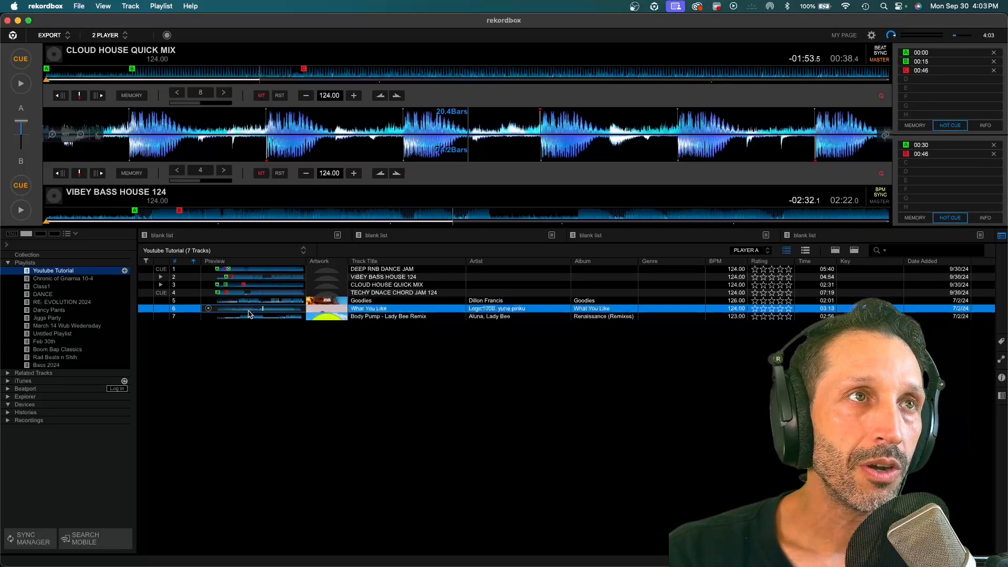
pyautogui.press('space')
pyautogui.press('space')
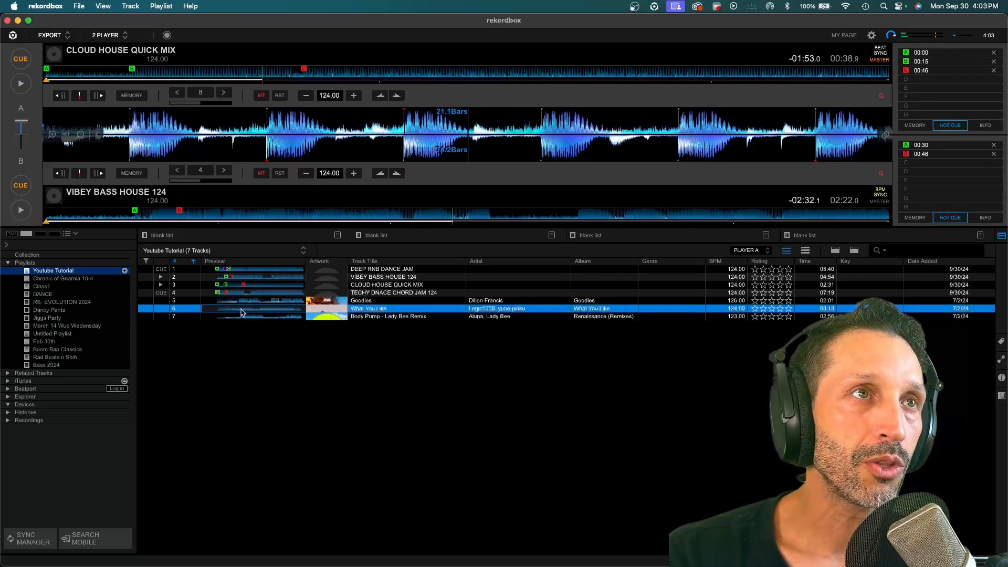
pyautogui.click(109, 37)
pyautogui.click(112, 48)
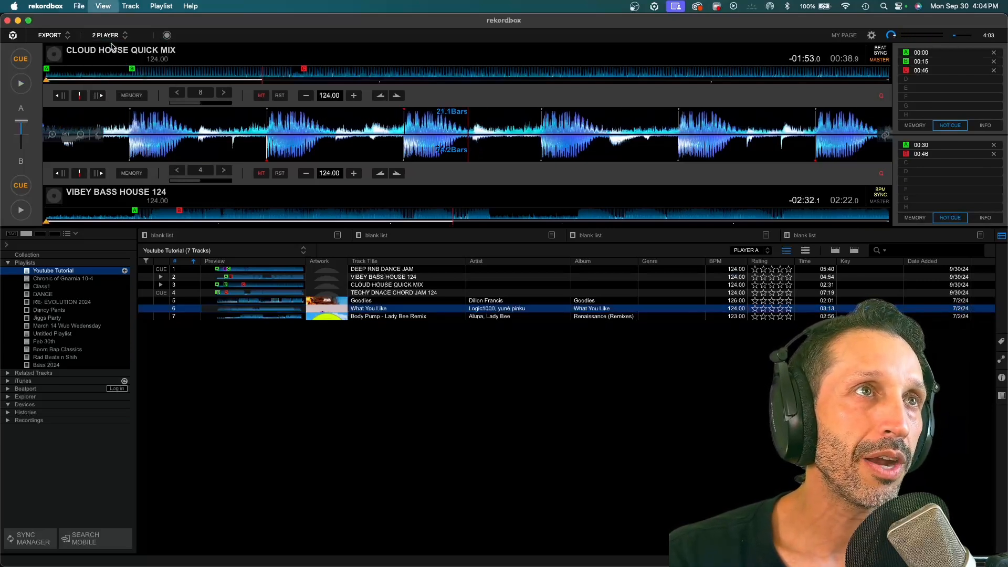
pyautogui.doubleClick(256, 278)
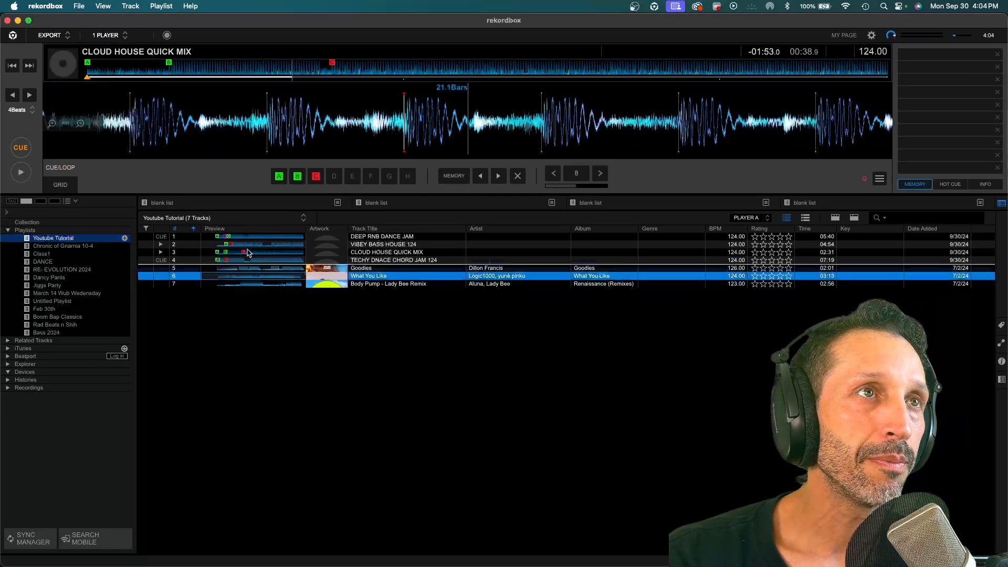
pyautogui.press('space')
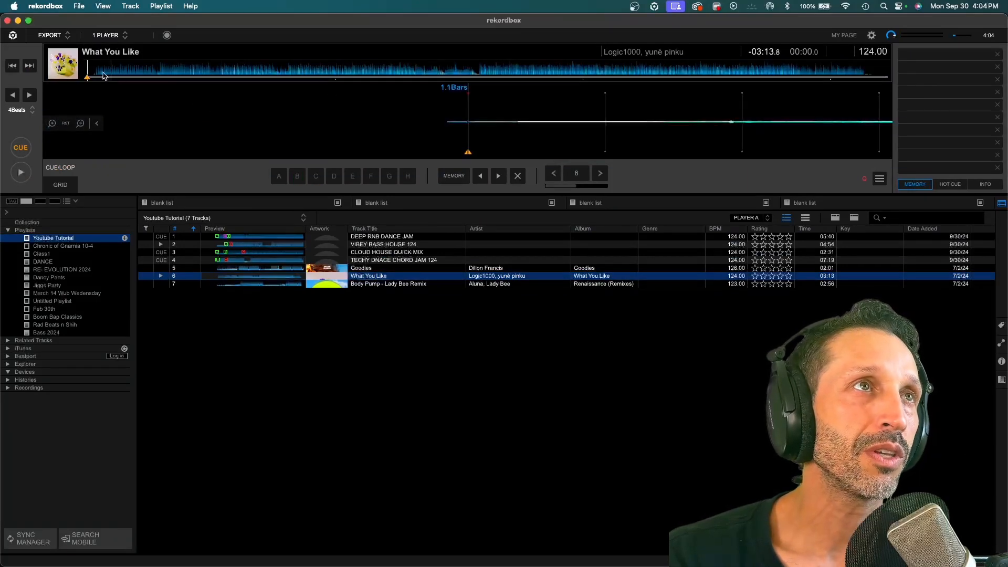
# - Position What You Like at its first kick, about 00:02, and set the beat grid's first beat there
pyautogui.click(21, 172)
pyautogui.moveTo(292, 110); pyautogui.dragTo(508, 113)
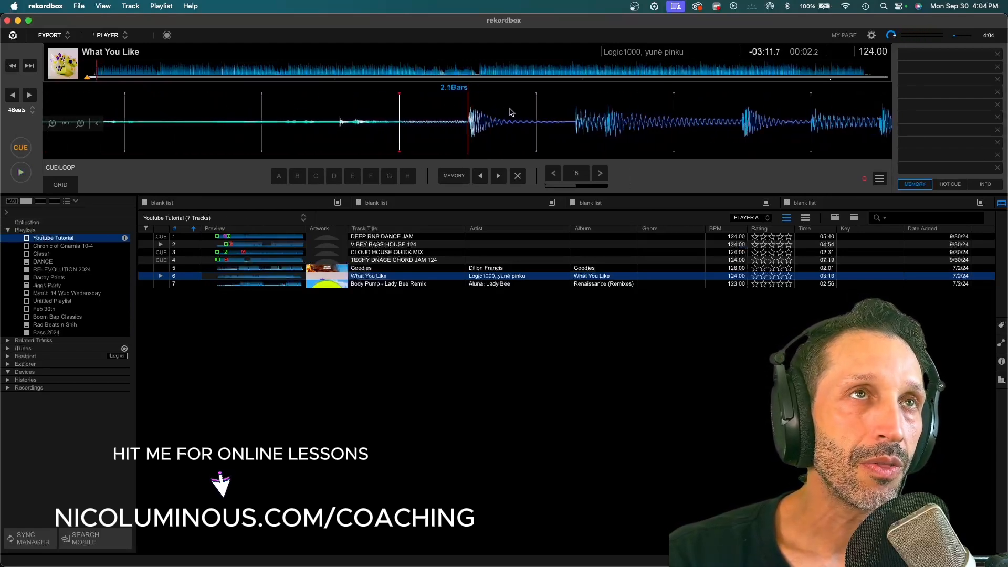
pyautogui.click(61, 185)
pyautogui.click(90, 179)
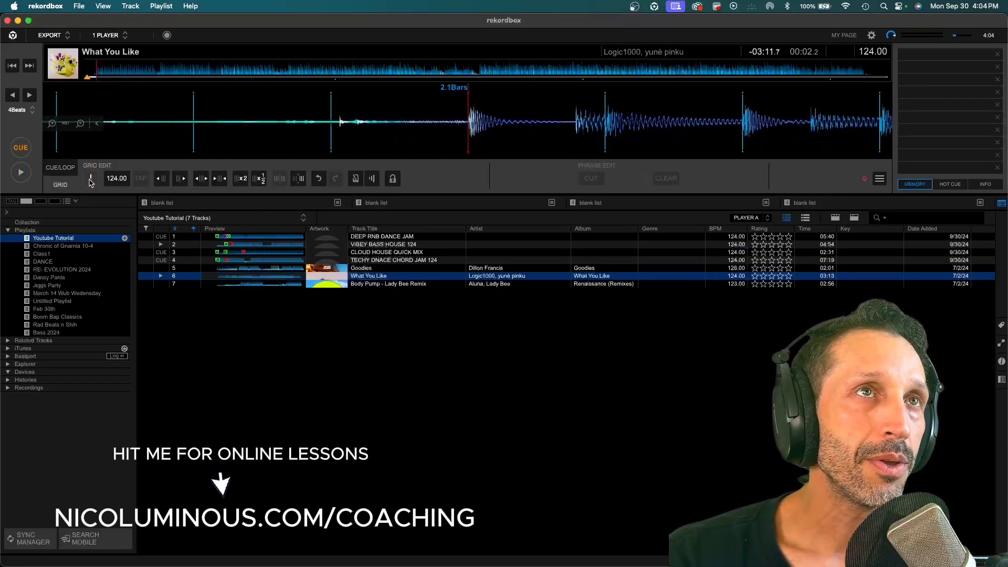
# - Set hot cue A at 00:02 and hot cue B at 00:09 in What You Like, and color hot cue B red
pyautogui.click(950, 185)
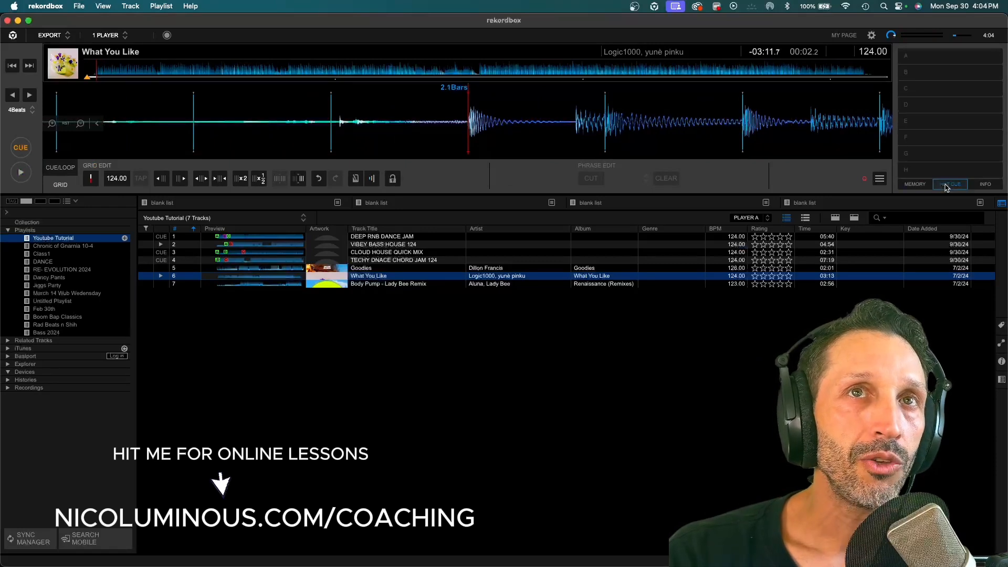
pyautogui.click(906, 58)
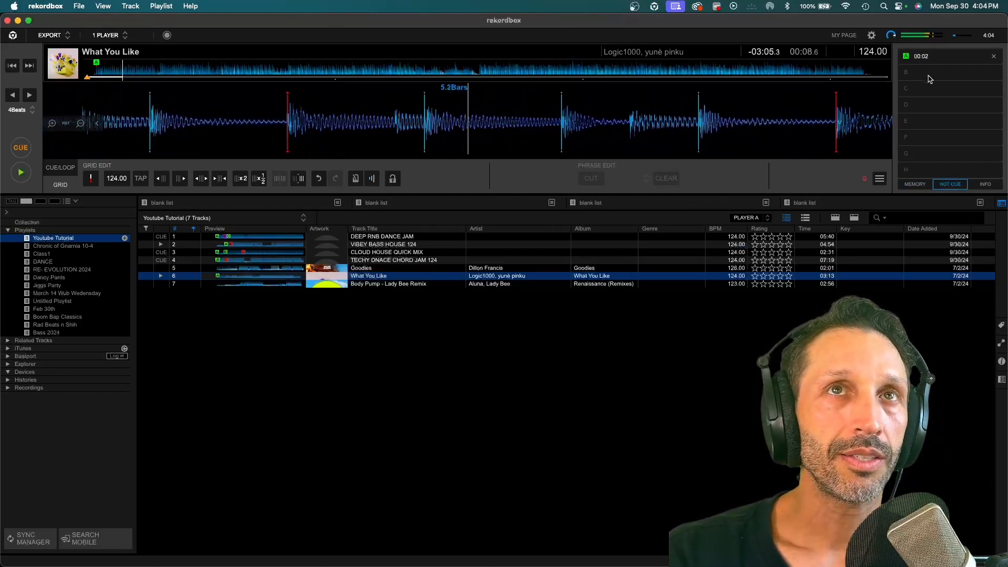
pyautogui.click(904, 78)
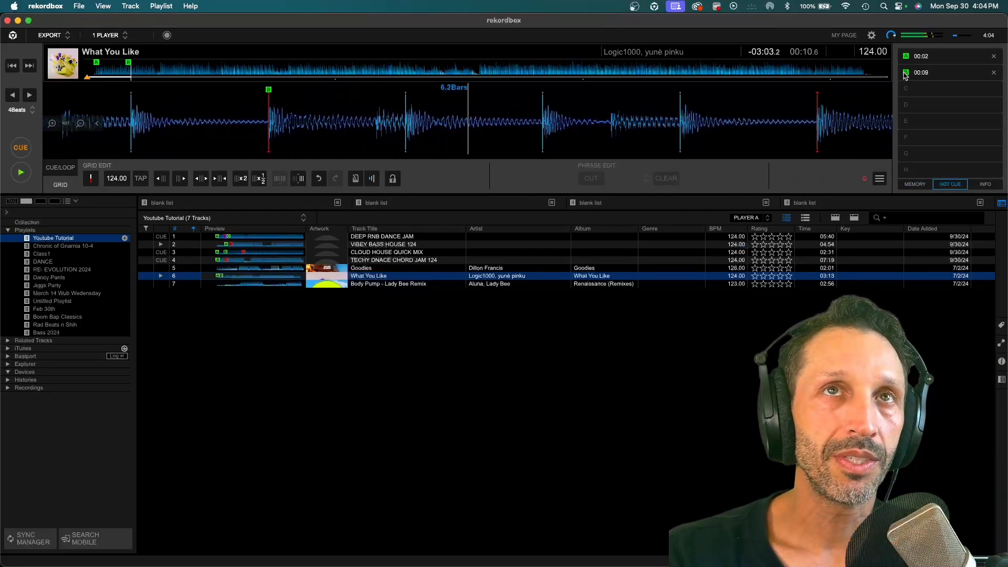
pyautogui.click(905, 74)
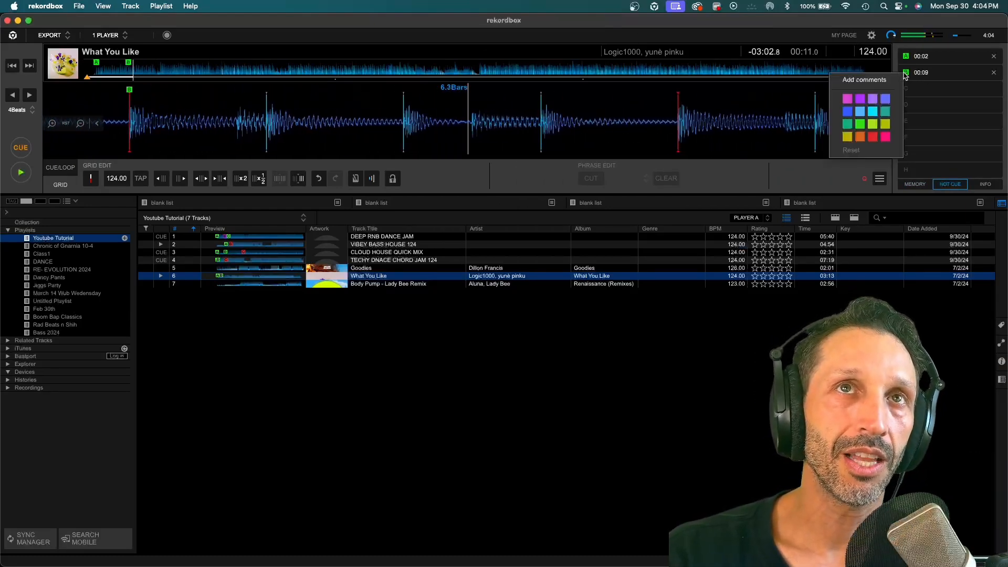
pyautogui.click(872, 138)
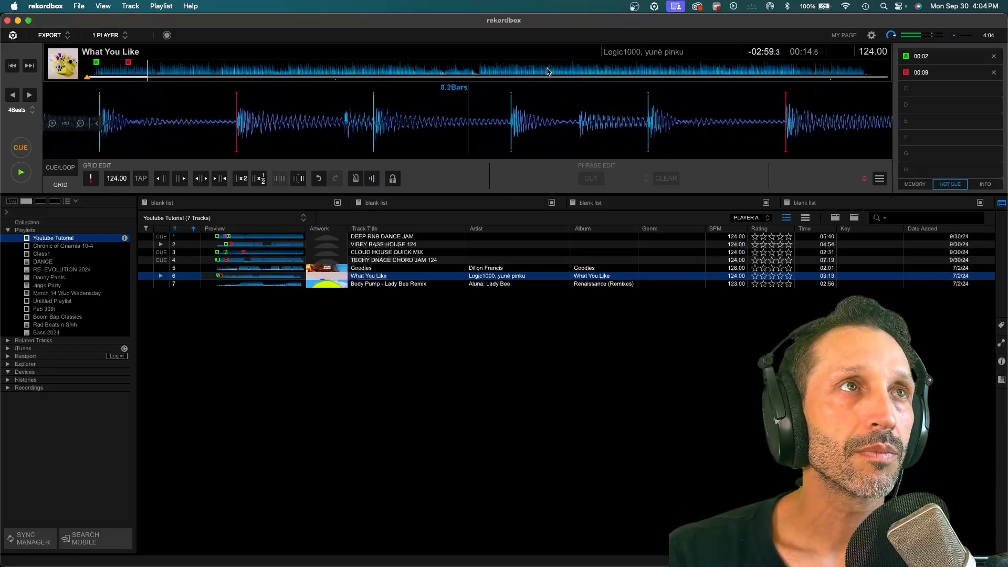
# - Set hot cue C at 00:17, pause the track, and color hot cue C red
pyautogui.click(910, 92)
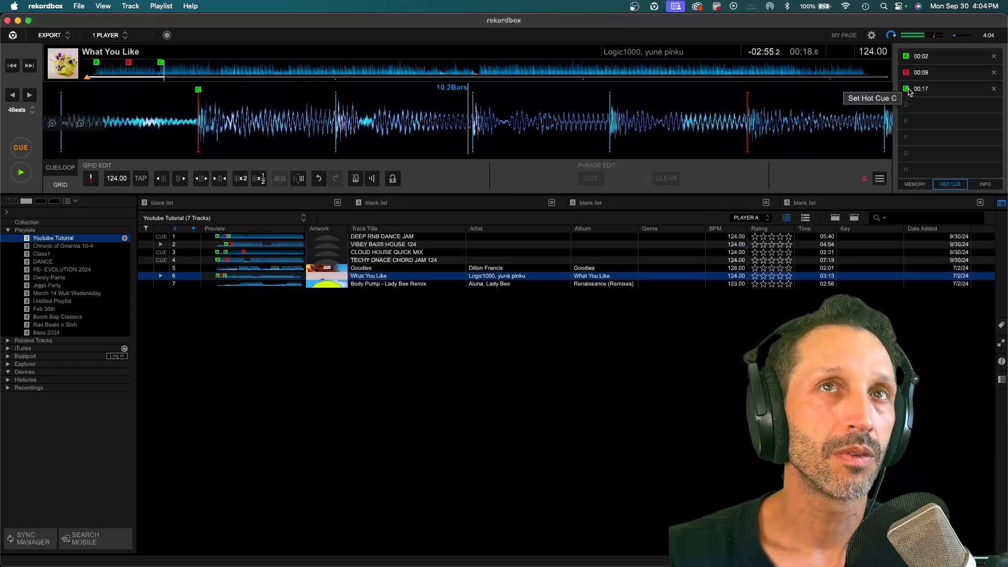
pyautogui.click(907, 89)
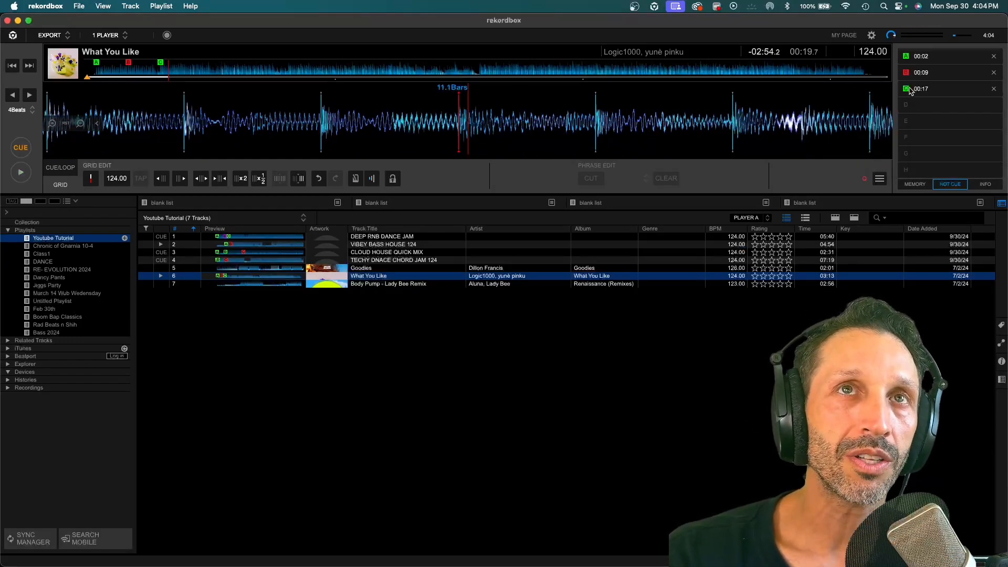
pyautogui.click(910, 90)
pyautogui.click(879, 152)
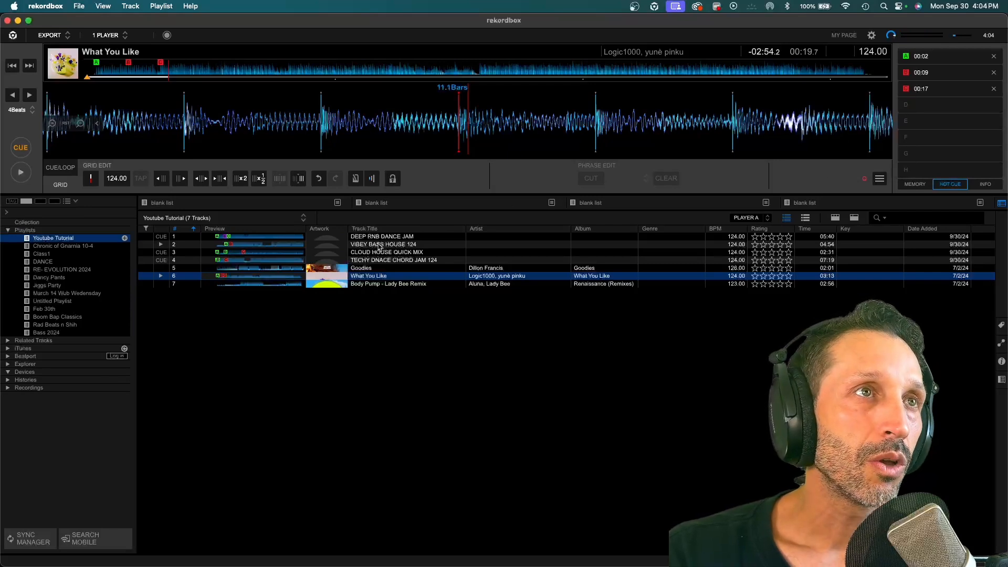
# - Move What You Like above Goodies to position 5 in the playlist, and sort the tracks by number in descending order
pyautogui.moveTo(266, 277); pyautogui.dragTo(263, 271)
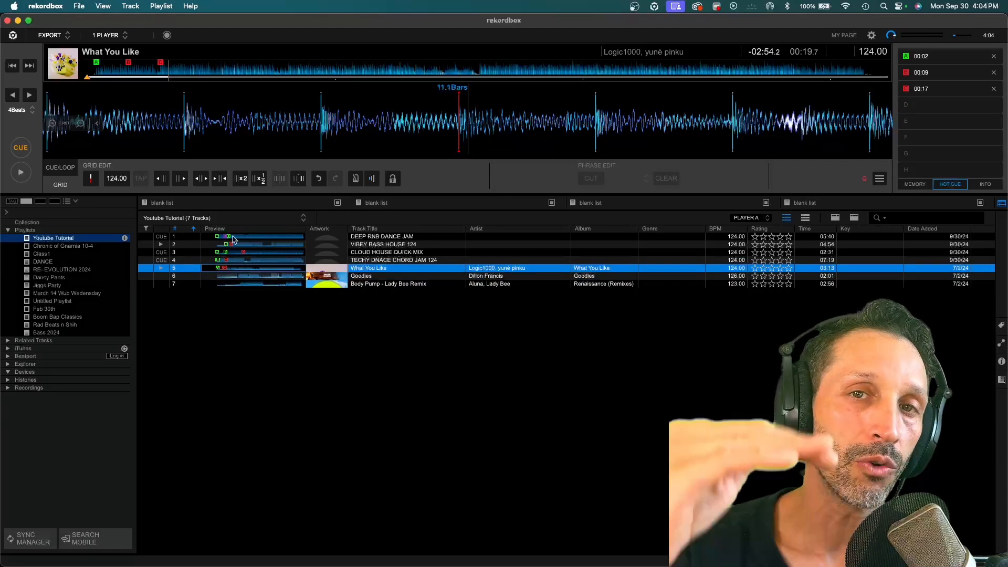
pyautogui.click(185, 231)
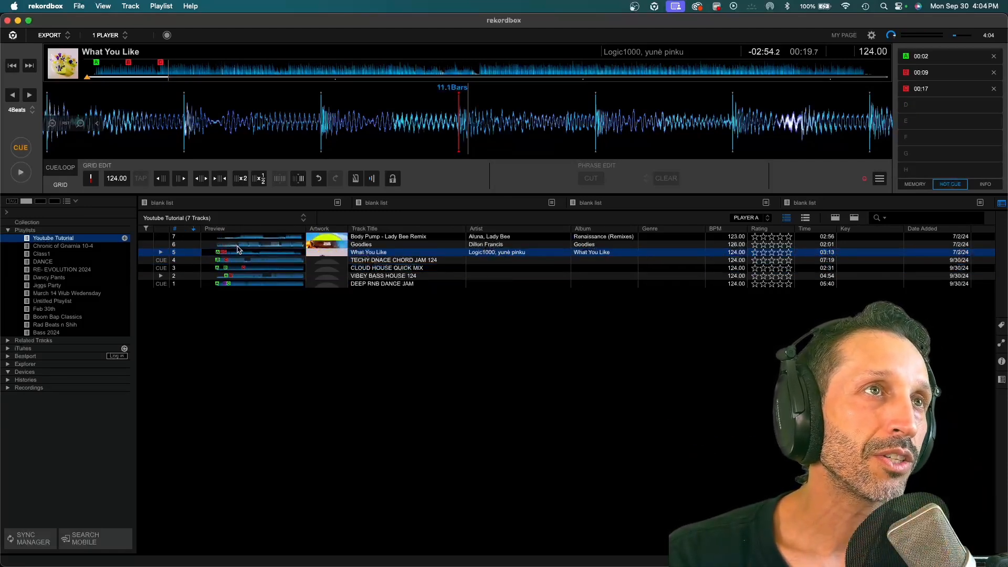
# - Move Goodies to position 5 in the playlist, ahead of What You Like, and sort the tracks by the cue-status column in descending order
pyautogui.moveTo(237, 245); pyautogui.dragTo(269, 251)
pyautogui.click(159, 229)
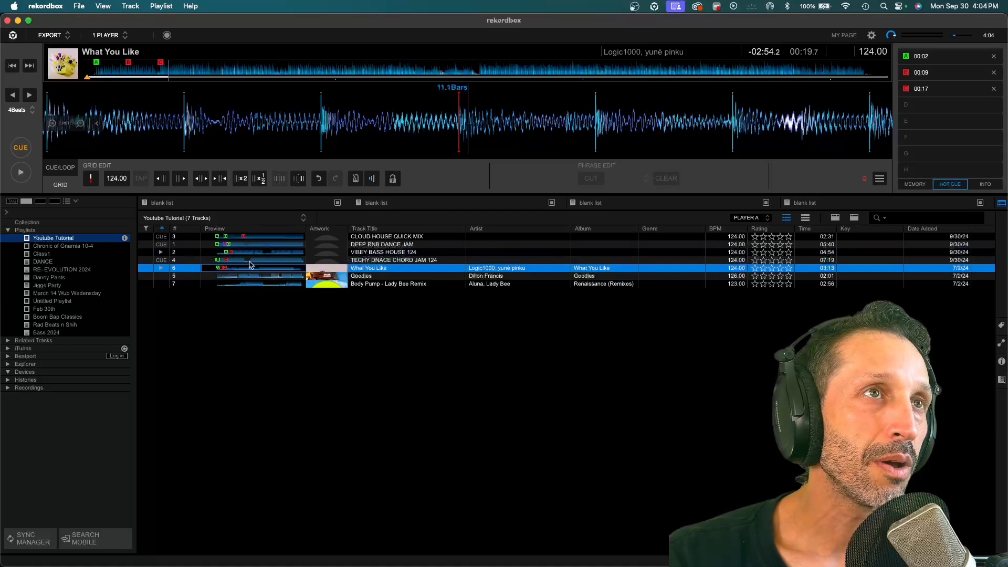
pyautogui.click(161, 230)
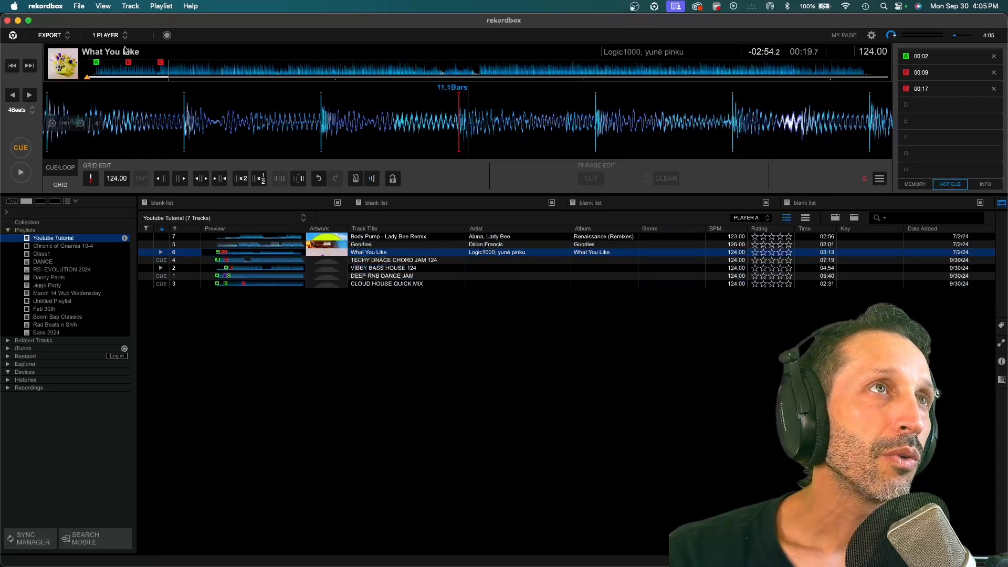
# - Switch to 2 Player mode and test mixing VIBEY BASS HOUSE 124 from its hot cue A into What You Like, pausing both tracks at the end
pyautogui.click(106, 36)
pyautogui.click(107, 54)
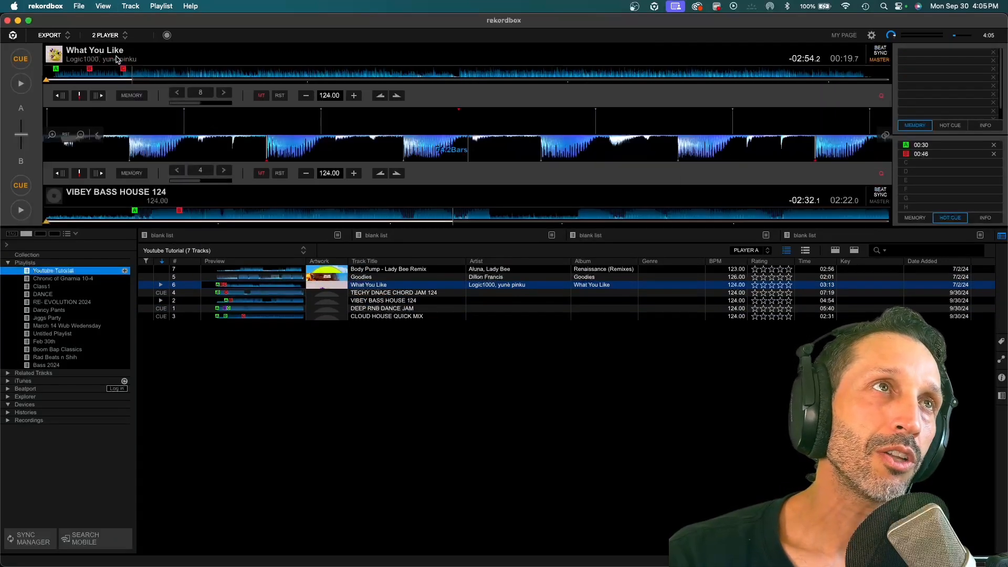
pyautogui.click(22, 85)
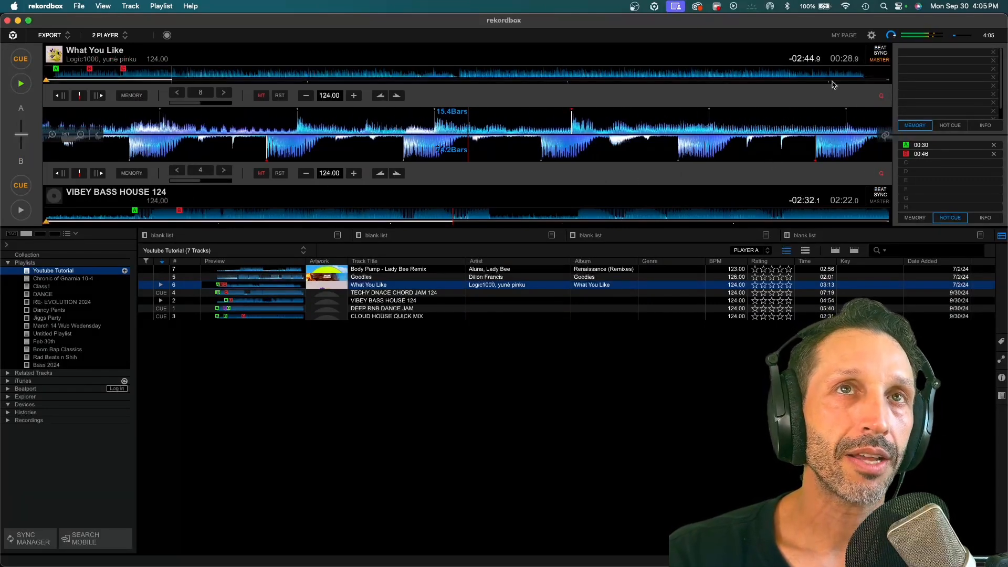
pyautogui.click(907, 147)
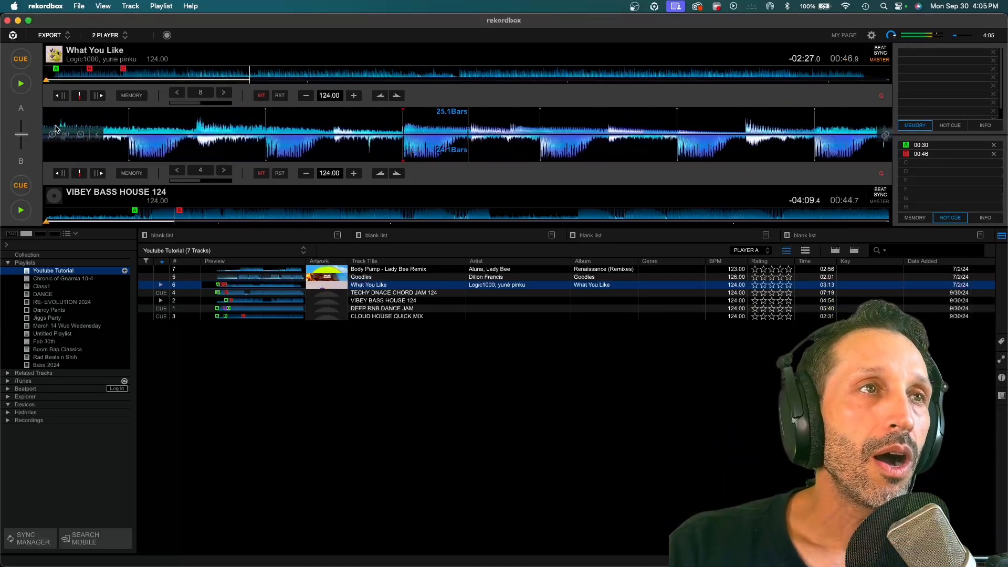
pyautogui.click(21, 210)
pyautogui.click(19, 86)
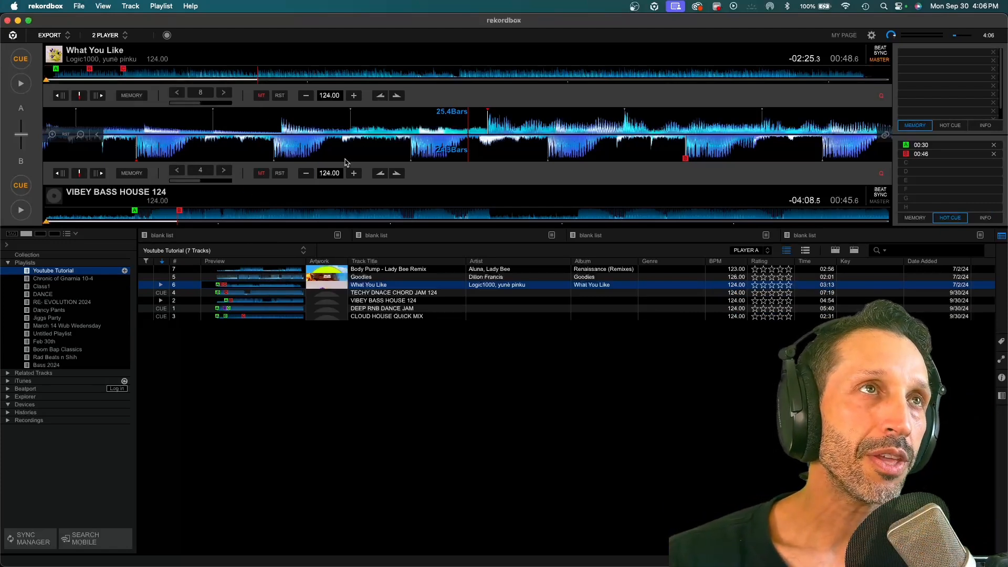
# - Display What You Like's hot cues, set hot cue D at 00:52 during playback, and color it cyan
pyautogui.click(949, 126)
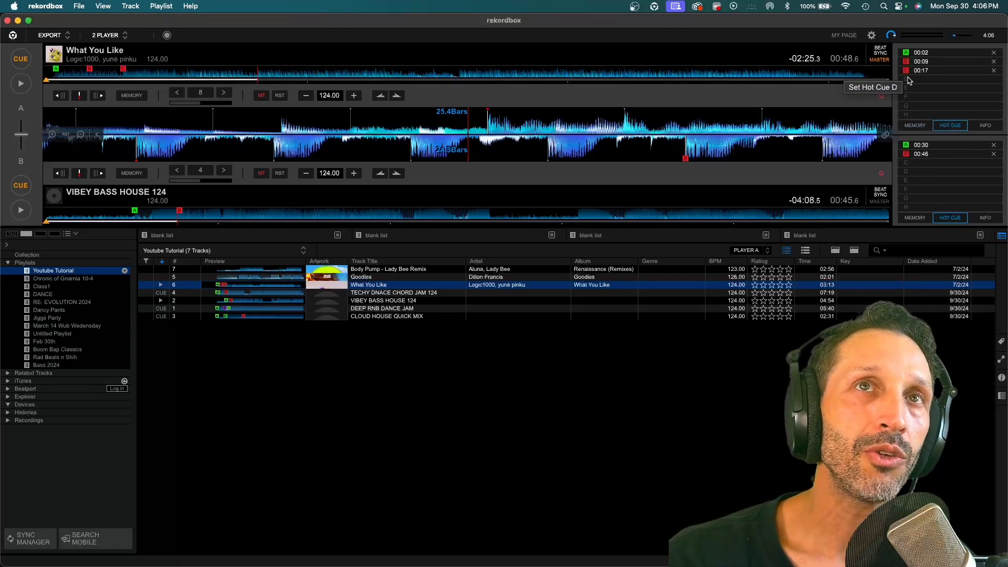
pyautogui.click(20, 87)
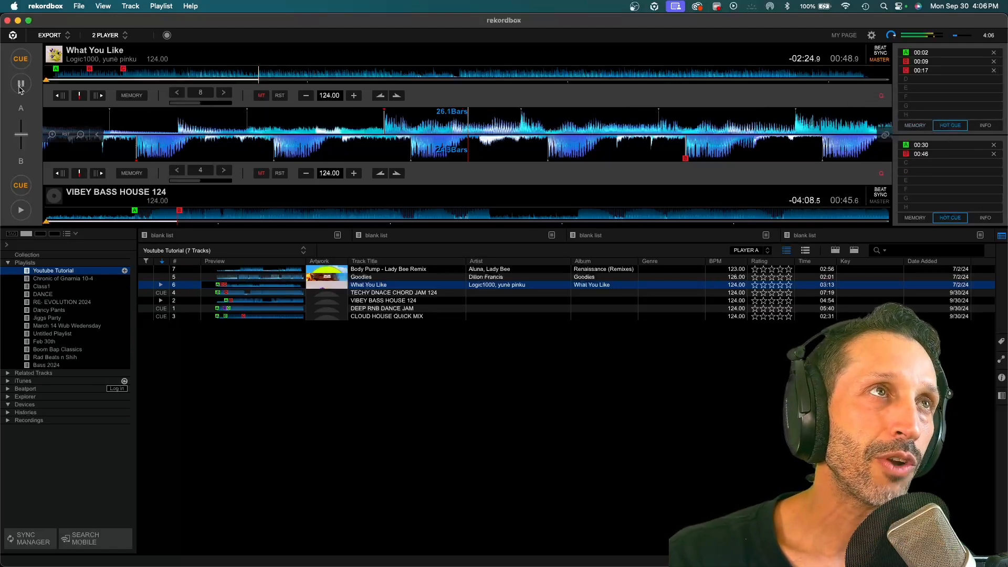
pyautogui.click(906, 80)
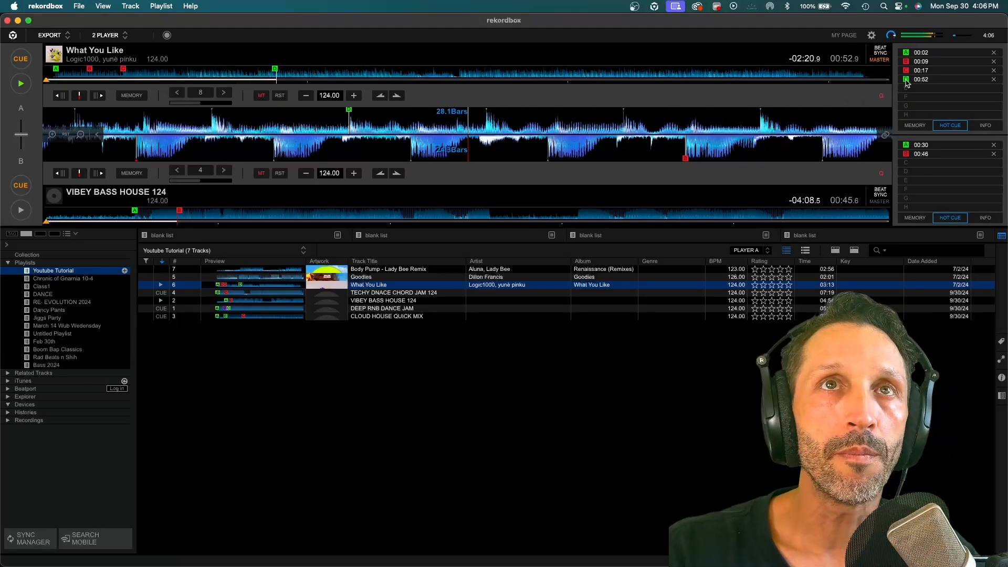
pyautogui.press('space')
pyautogui.rightClick(906, 80)
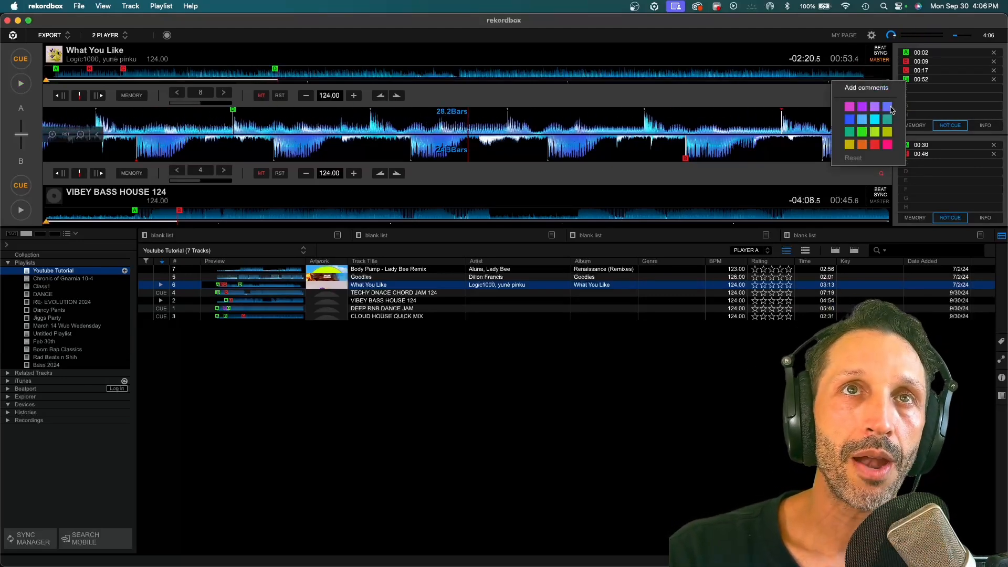
pyautogui.click(876, 119)
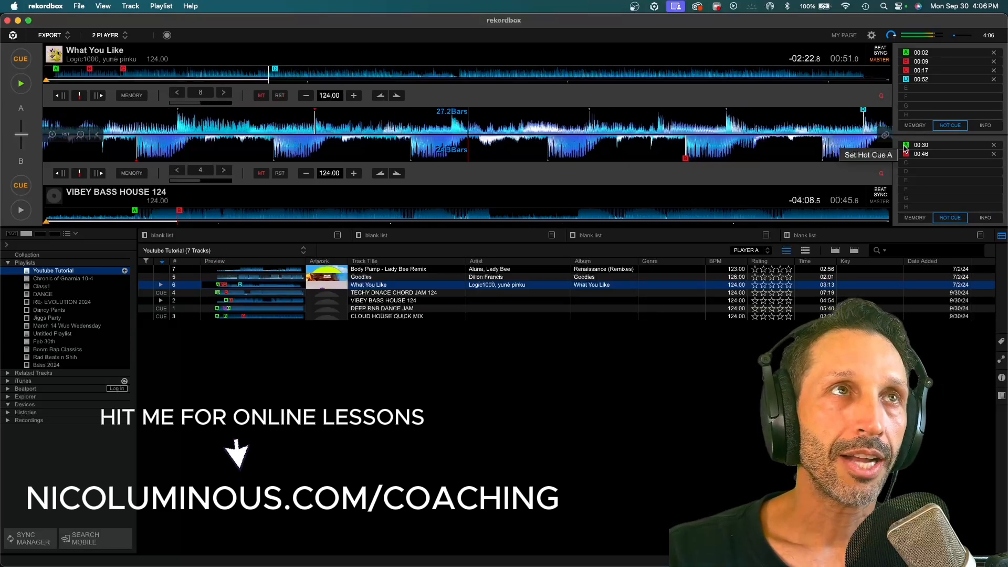
# - Delete hot cue D from What You Like and set it again at 01:04 in cyan
pyautogui.click(994, 79)
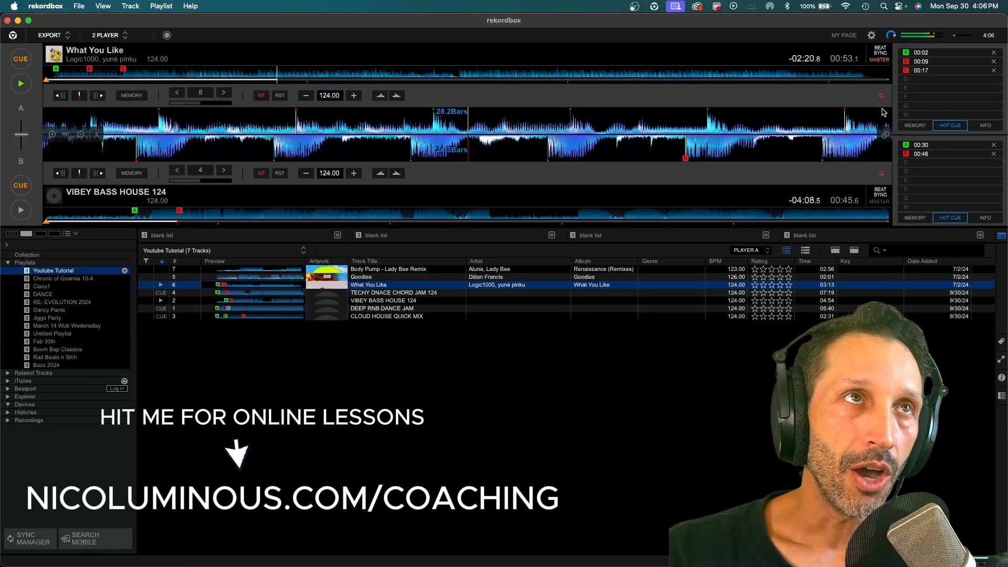
pyautogui.click(908, 80)
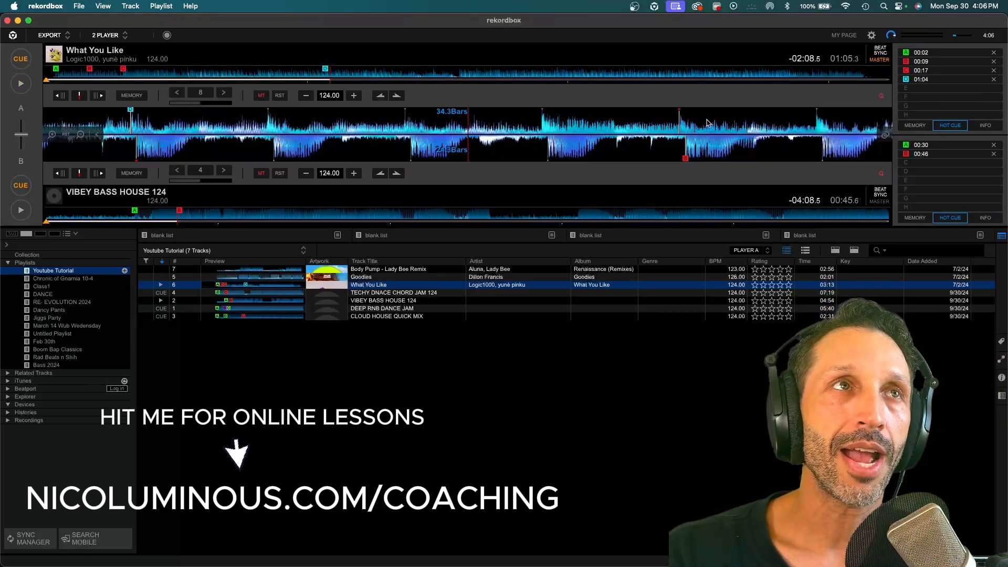
# - Replay What You Like from shortly before hot cue D, mix in VIBEY BASS HOUSE 124 from hot cue A with the crossfader toward B, and pause it
pyautogui.click(293, 74)
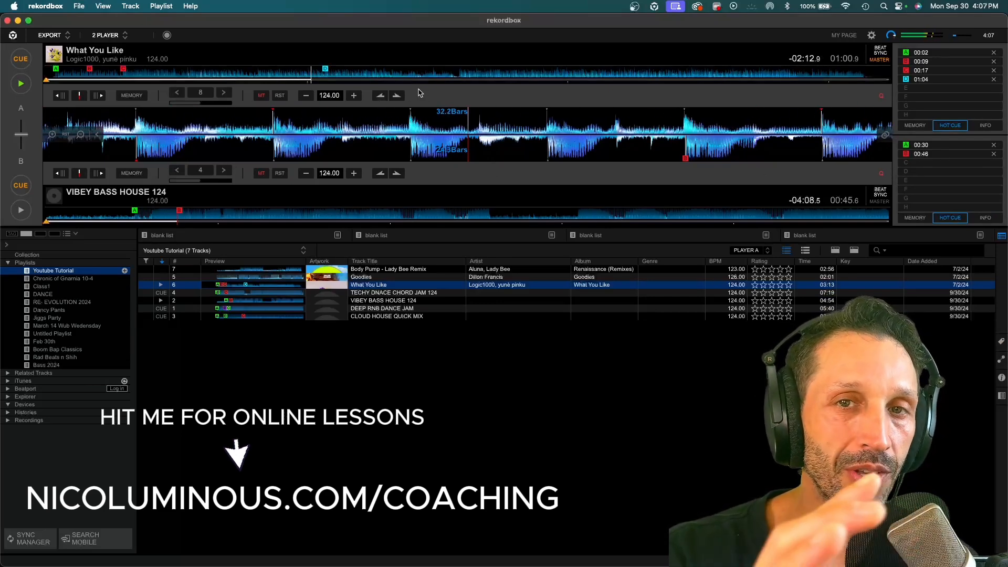
pyautogui.click(906, 145)
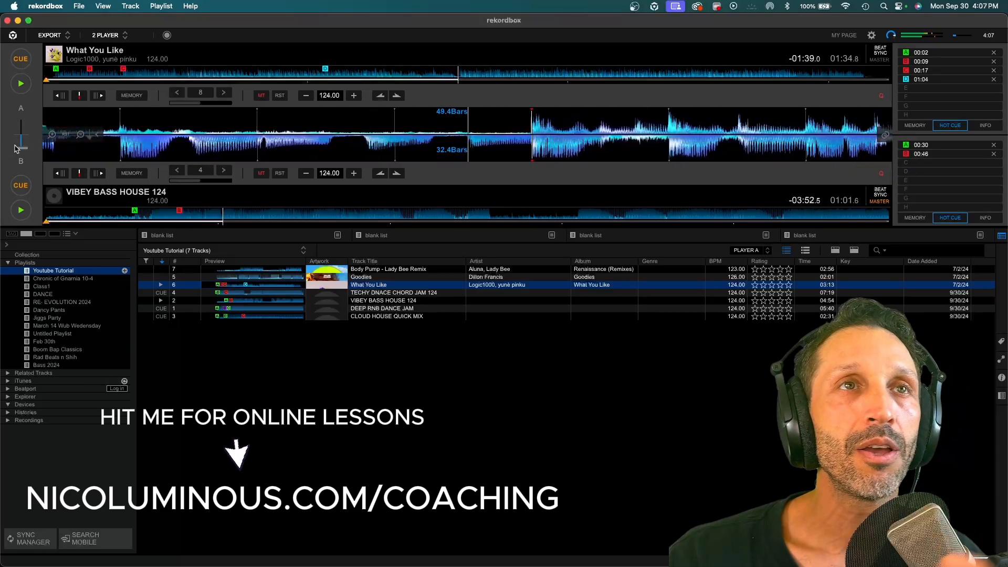
pyautogui.click(21, 212)
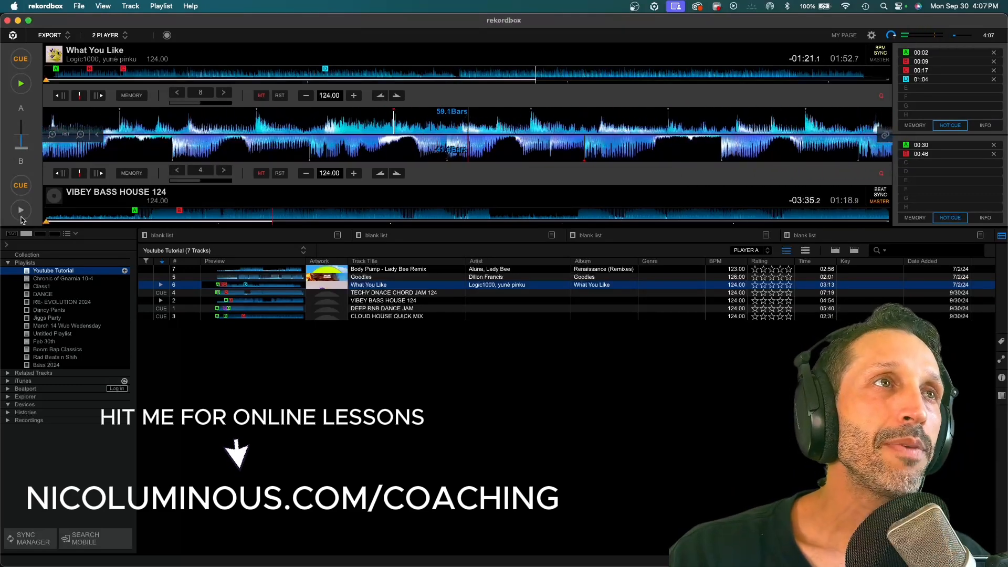